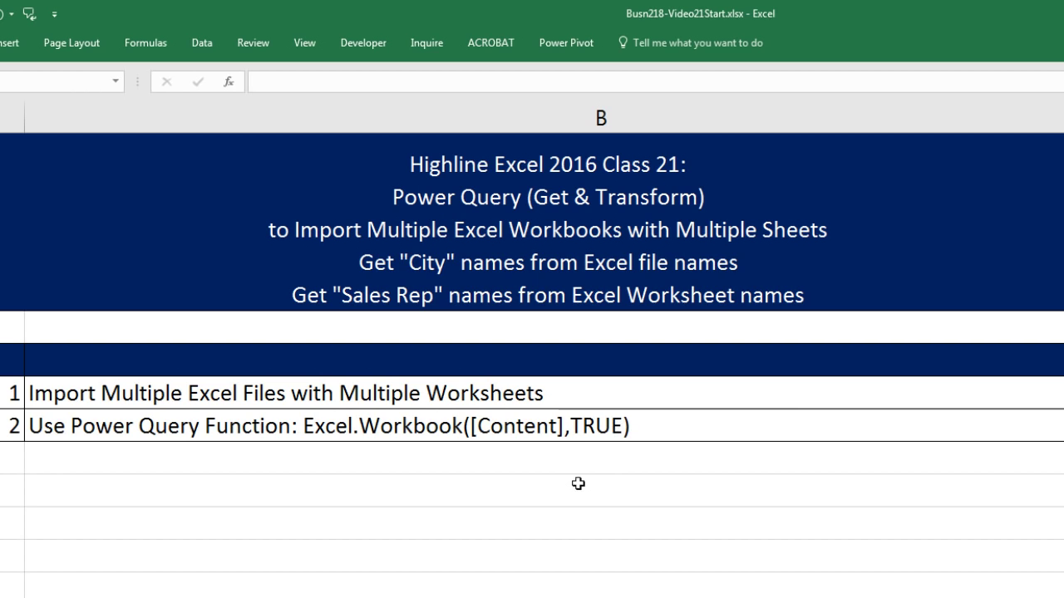
Change TRUE to lowercase true in the Excel.Workbook function text of topic 2 in cell B5.
{"action": "left_click", "coordinate": [579, 430]}
{"action": "left_click_drag", "start_coordinate": [576, 426], "coordinate": [619, 431]}
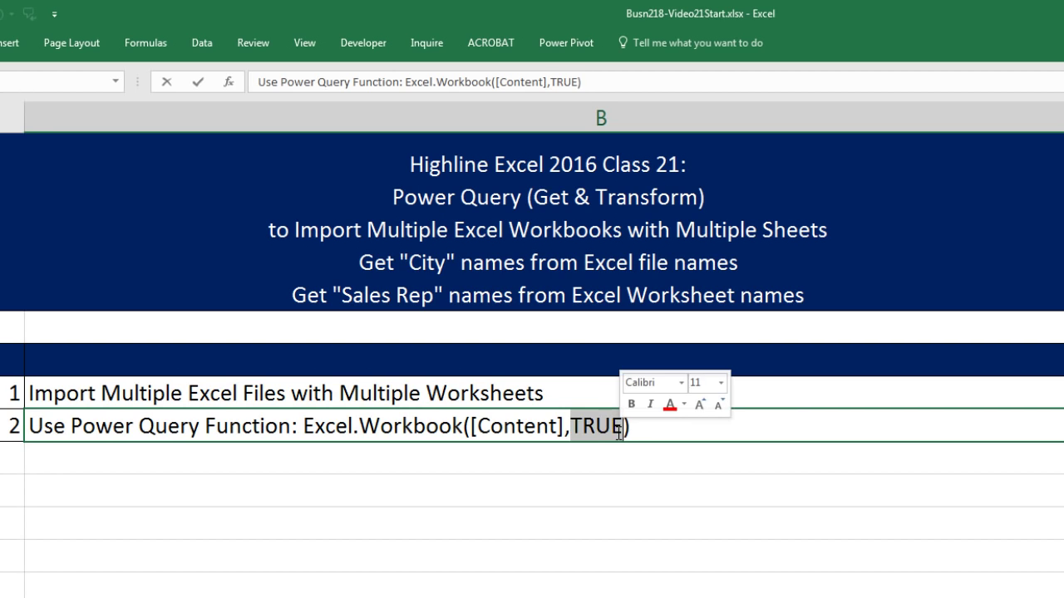
{"action": "type", "text": "true"}
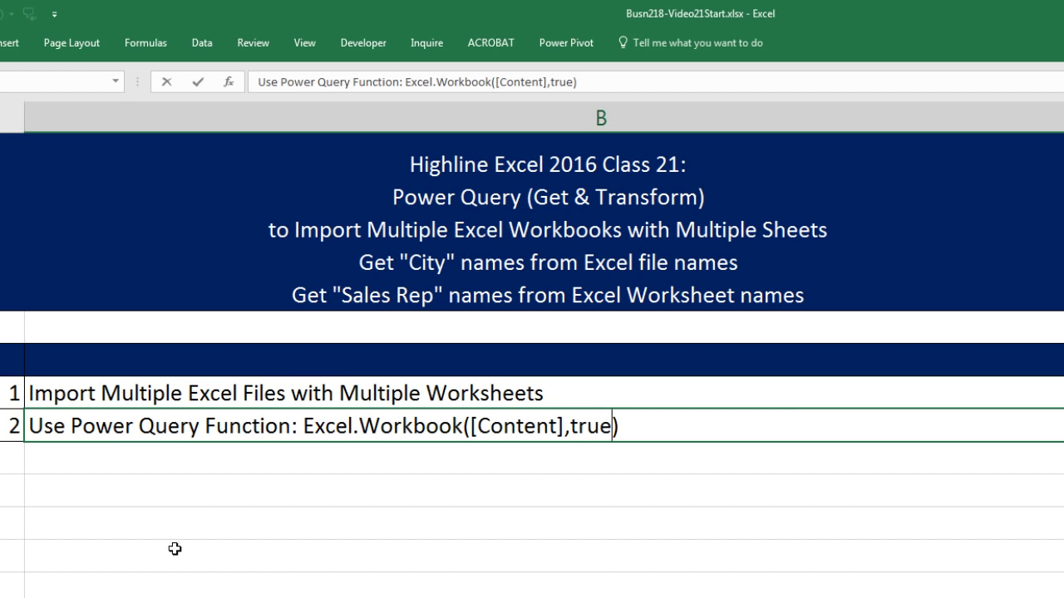
{"action": "key", "text": "Return"}
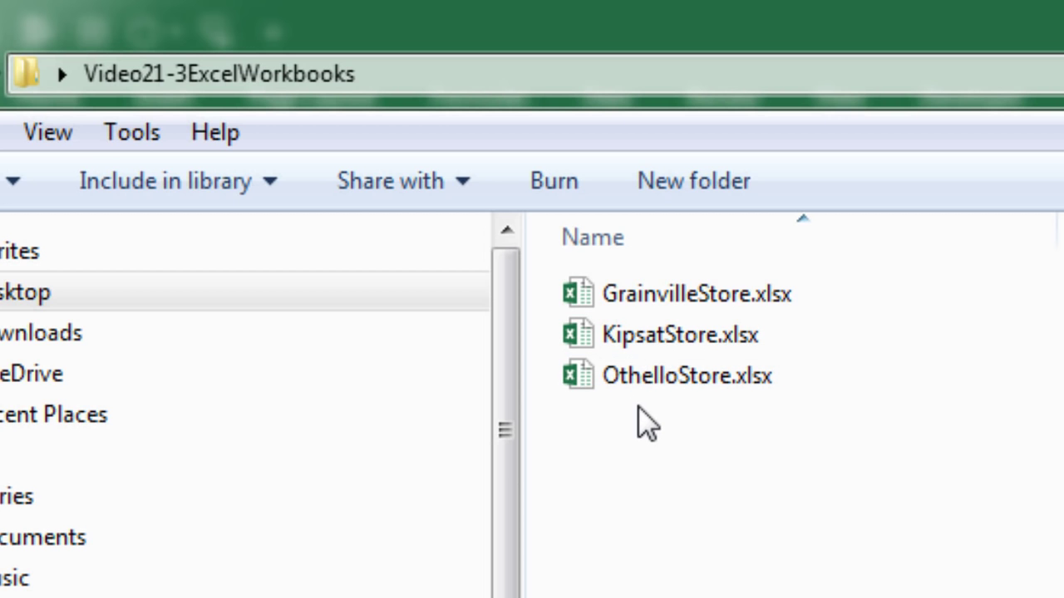
Open GrainvilleStore.xlsx from the Video21-3ExcelWorkbooks folder and look through its sales rep worksheets.
{"action": "double_click", "coordinate": [648, 310]}
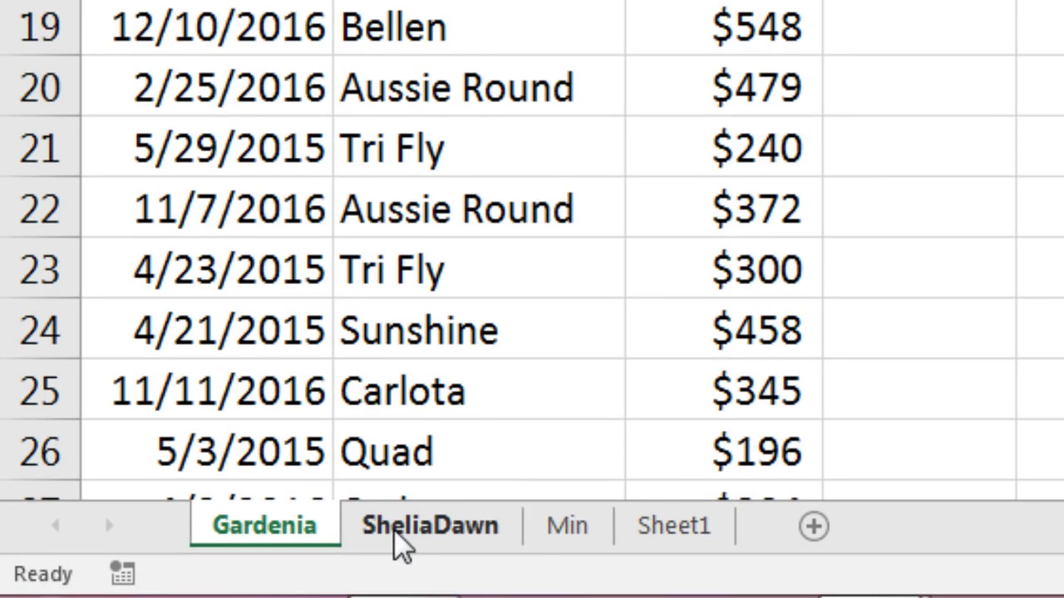
{"action": "left_click", "coordinate": [411, 546]}
{"action": "left_click", "coordinate": [548, 532]}
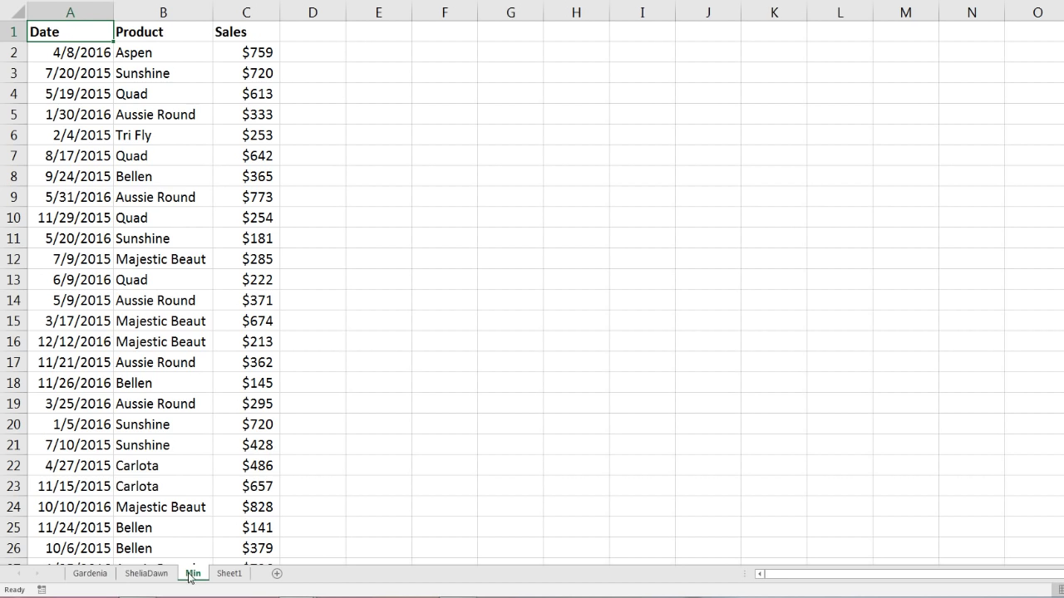
{"action": "left_click", "coordinate": [149, 577]}
{"action": "left_click", "coordinate": [103, 577]}
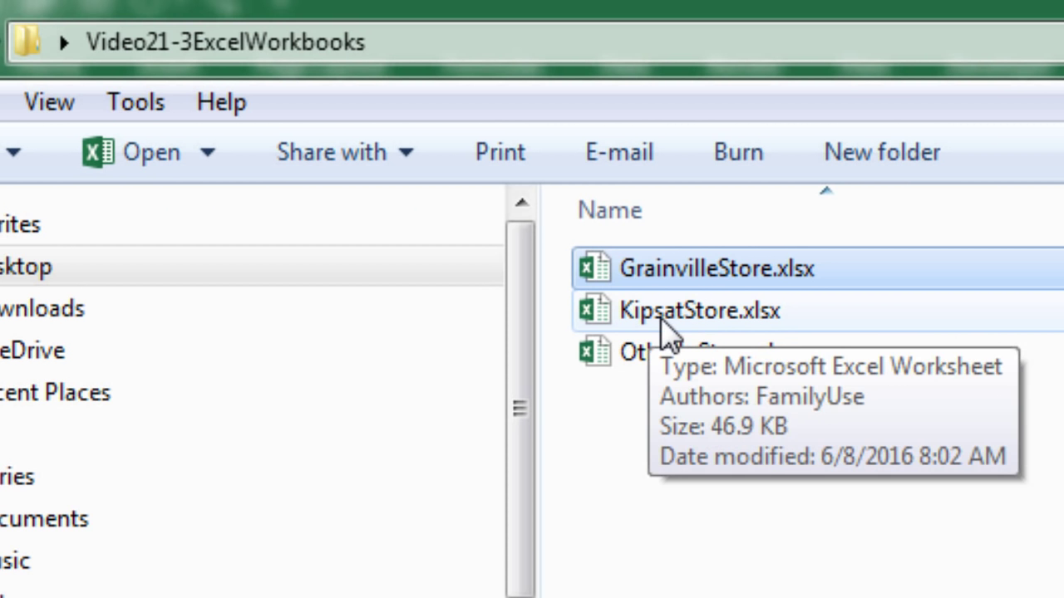
Open KipsatStore.xlsx, view each of its three sales rep worksheets, and close the workbook.
{"action": "double_click", "coordinate": [660, 312]}
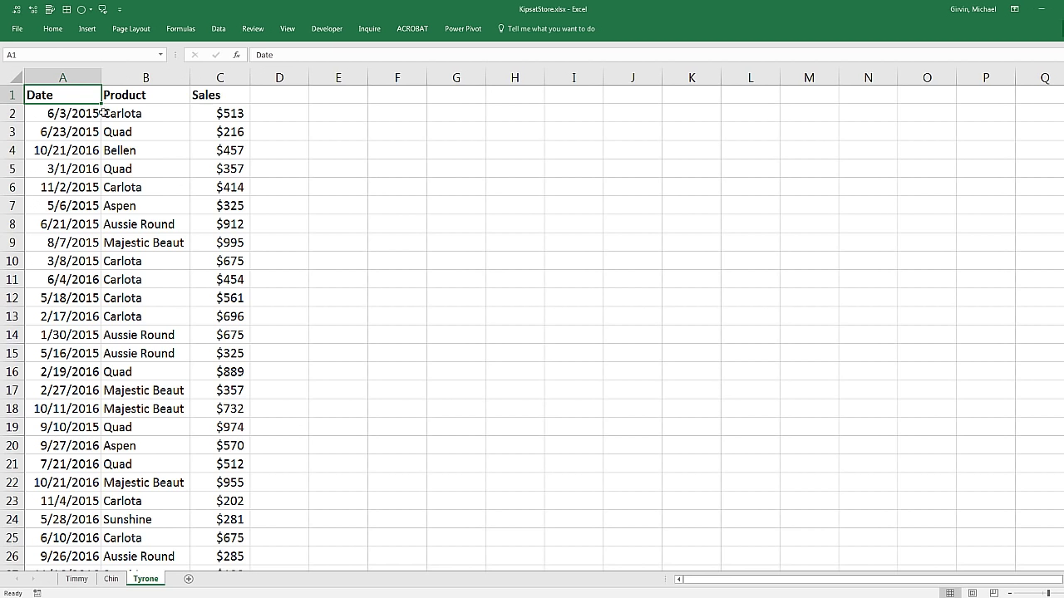
{"action": "left_click", "coordinate": [76, 579]}
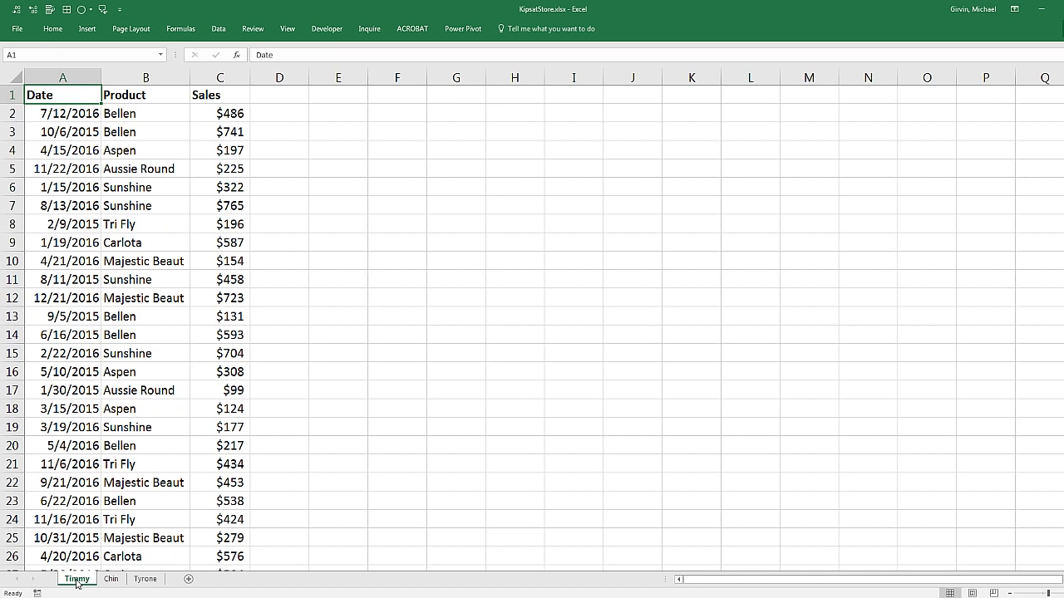
{"action": "left_click", "coordinate": [111, 579]}
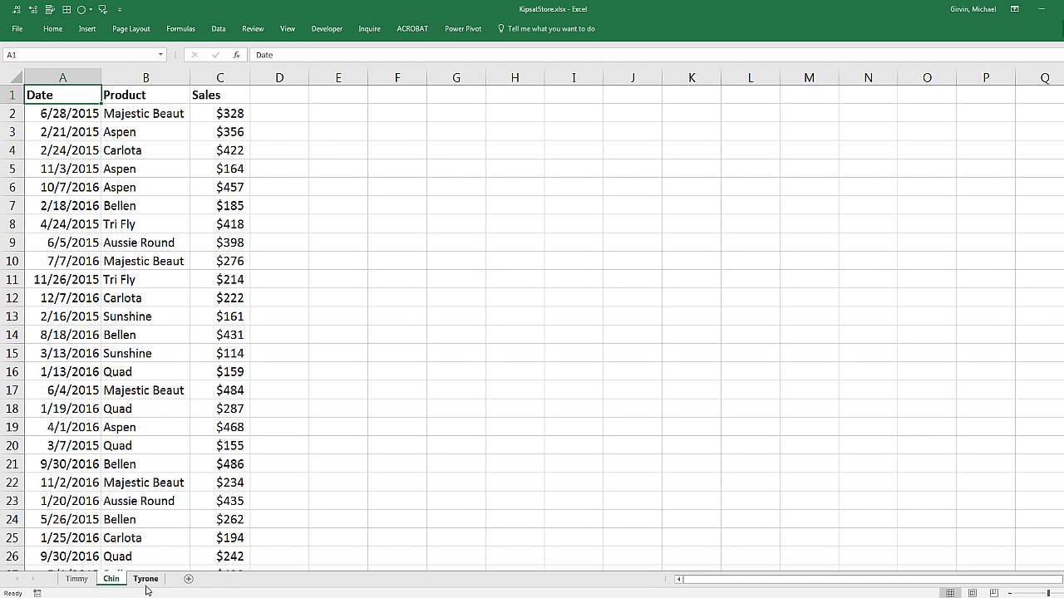
{"action": "left_click", "coordinate": [146, 580]}
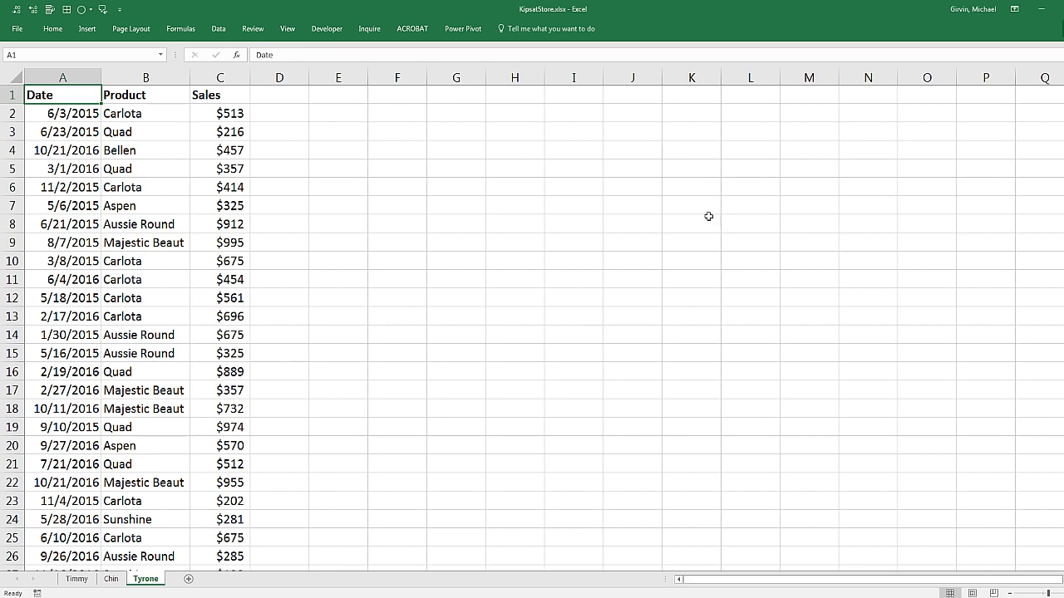
{"action": "left_click", "coordinate": [1062, 8]}
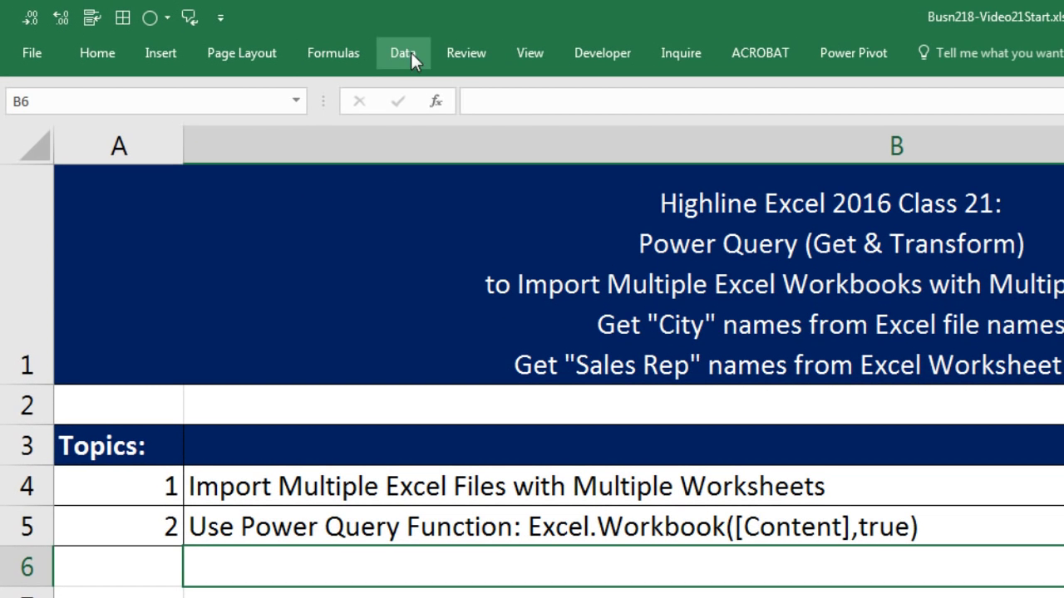
Create a new query from the desktop folder Video21-3ExcelWorkbooks and open it for editing in the Query Editor.
{"action": "left_click", "coordinate": [223, 29]}
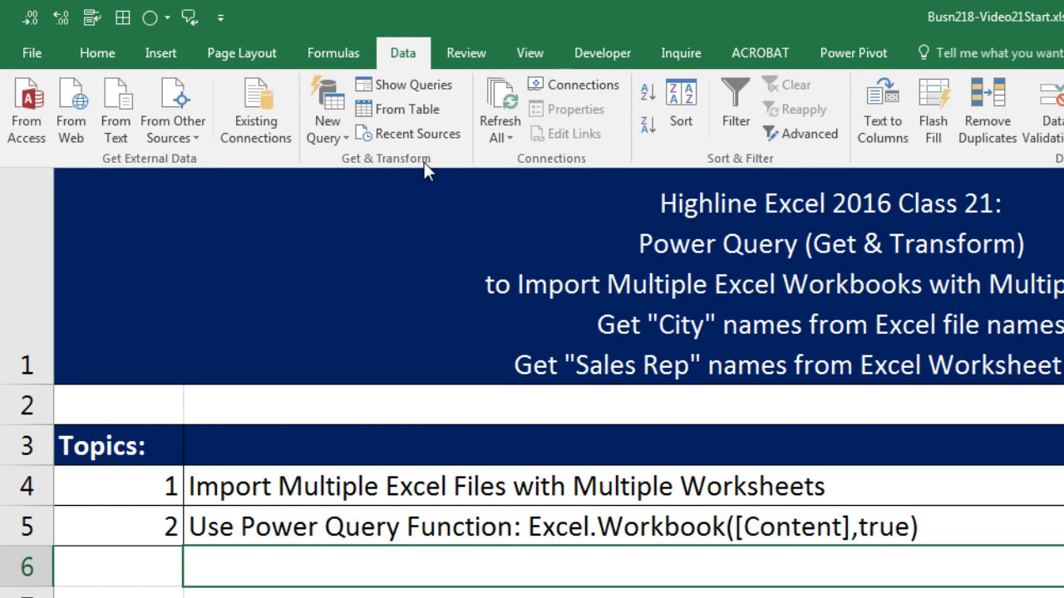
{"action": "left_click", "coordinate": [326, 125]}
{"action": "mouse_move", "coordinate": [361, 174]}
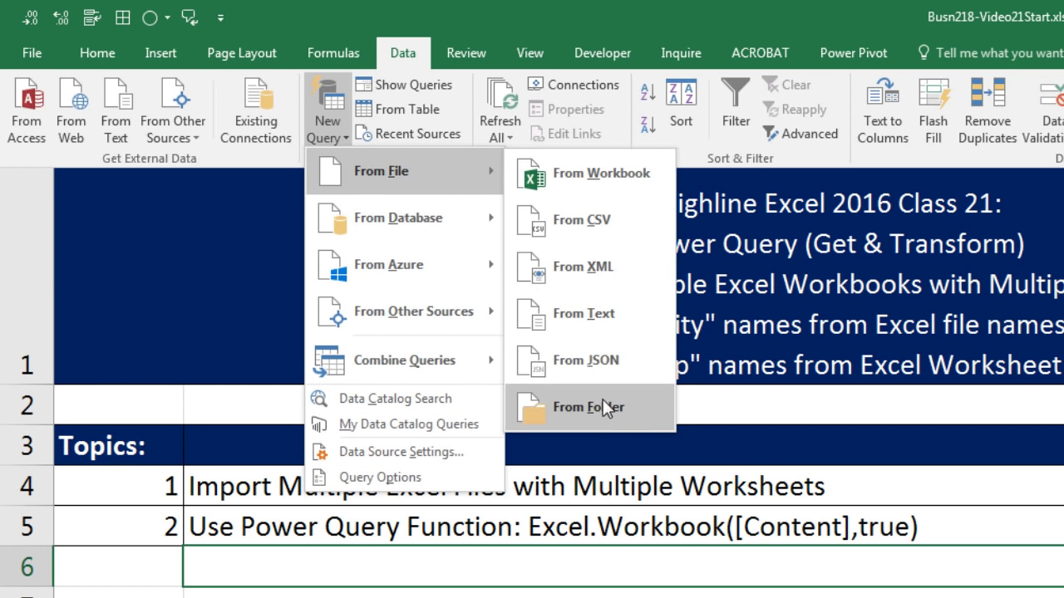
{"action": "left_click", "coordinate": [611, 418]}
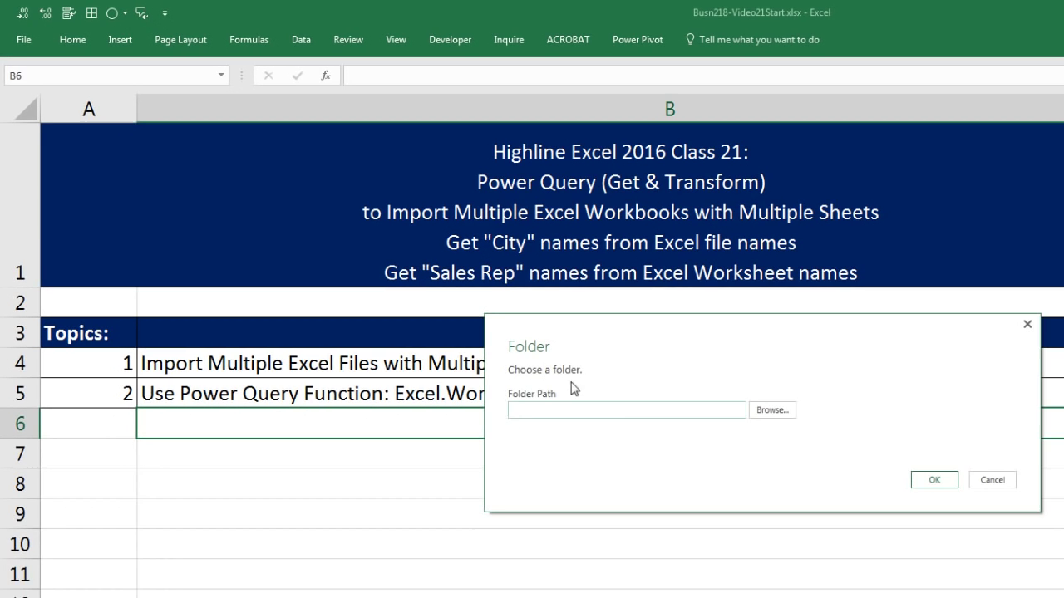
{"action": "left_click", "coordinate": [777, 411]}
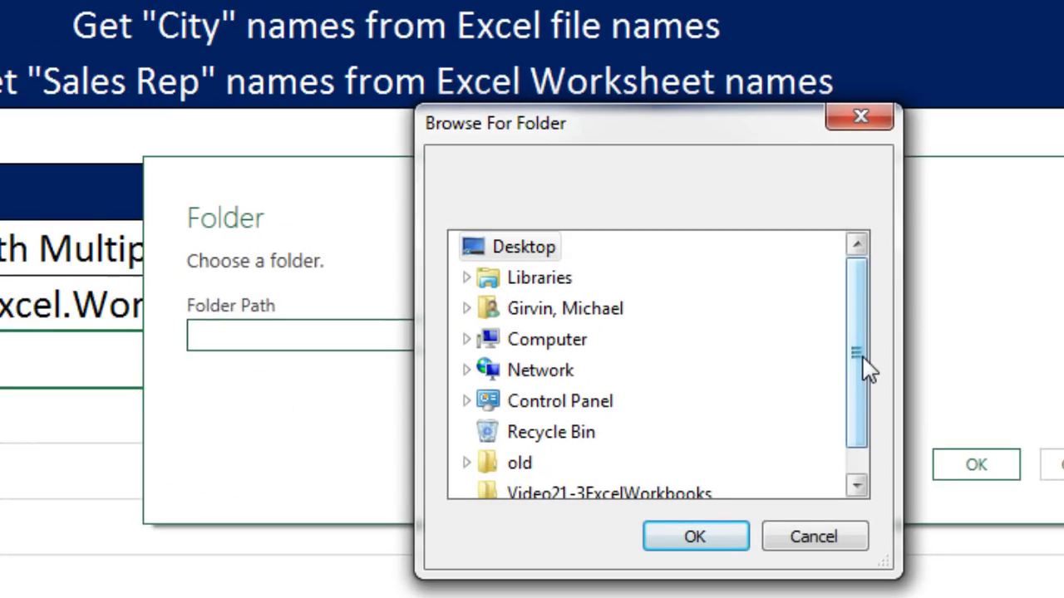
{"action": "scroll", "coordinate": [867, 412], "scroll_direction": "down", "scroll_amount": 1}
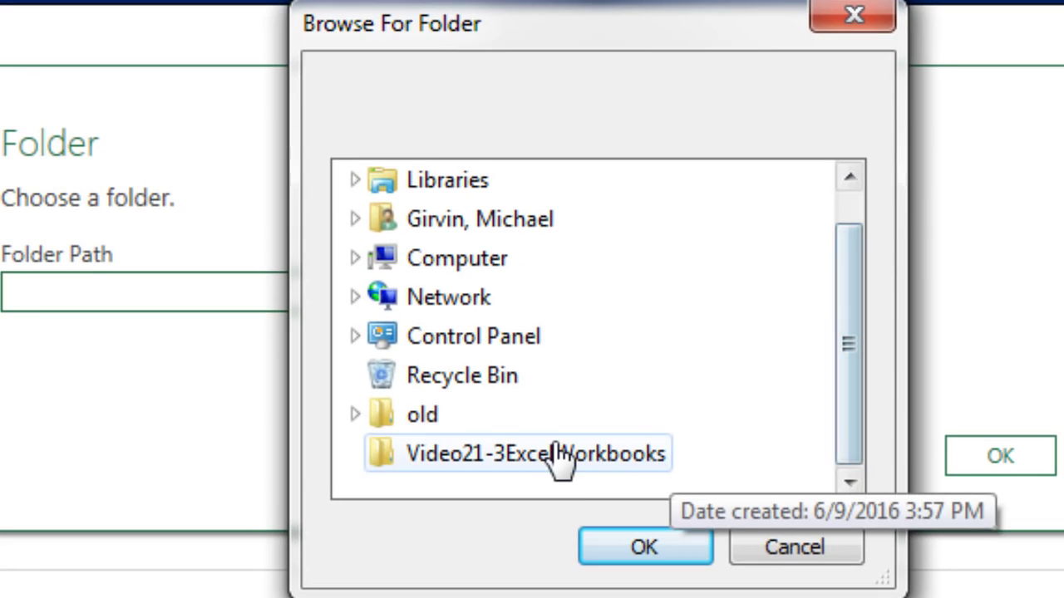
{"action": "left_click", "coordinate": [727, 478]}
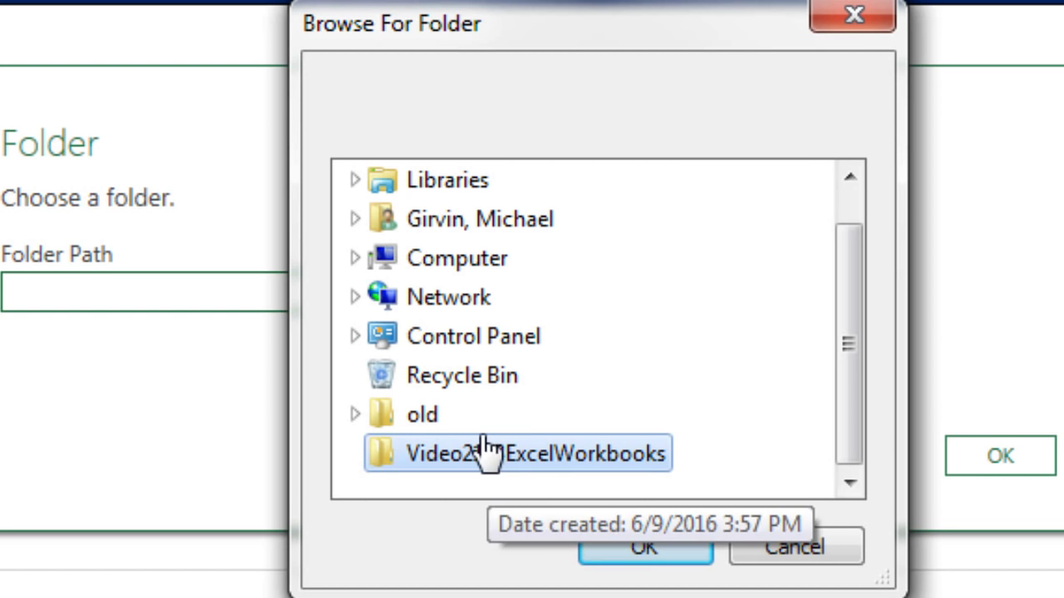
{"action": "left_click", "coordinate": [629, 555]}
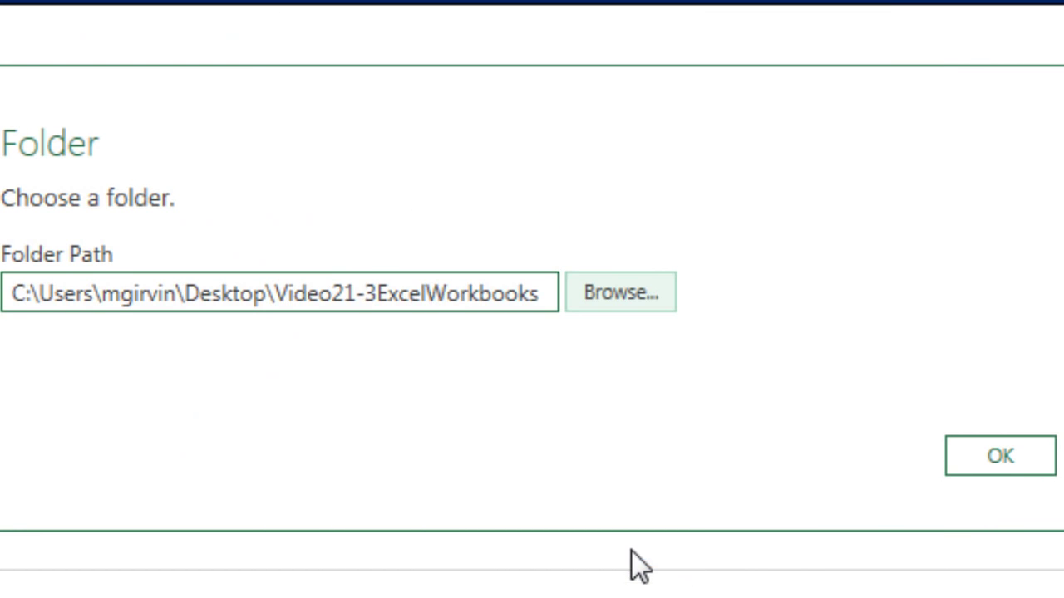
{"action": "left_click", "coordinate": [992, 449]}
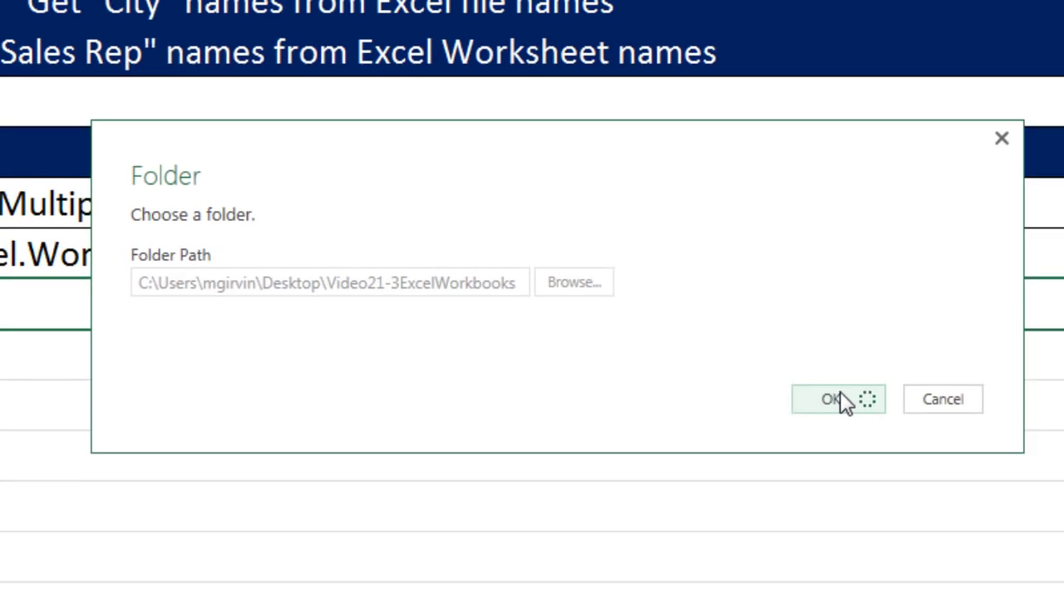
{"action": "left_click", "coordinate": [682, 427]}
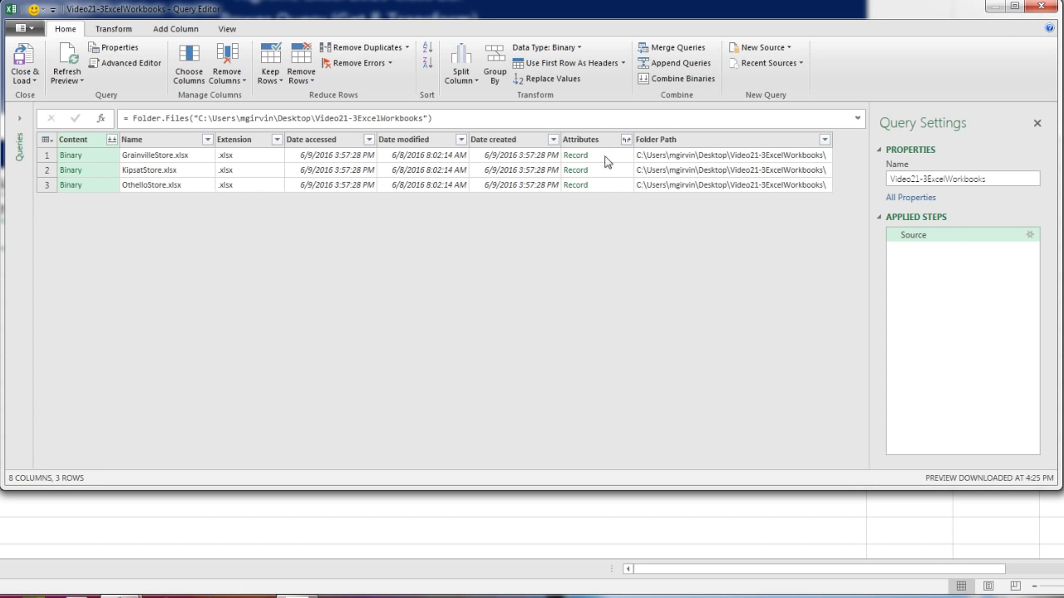
Rename the query as CitySalesRepImport.
{"action": "left_click_drag", "start_coordinate": [991, 178], "coordinate": [890, 179]}
{"action": "type", "text": "CitySalesRepImport"}
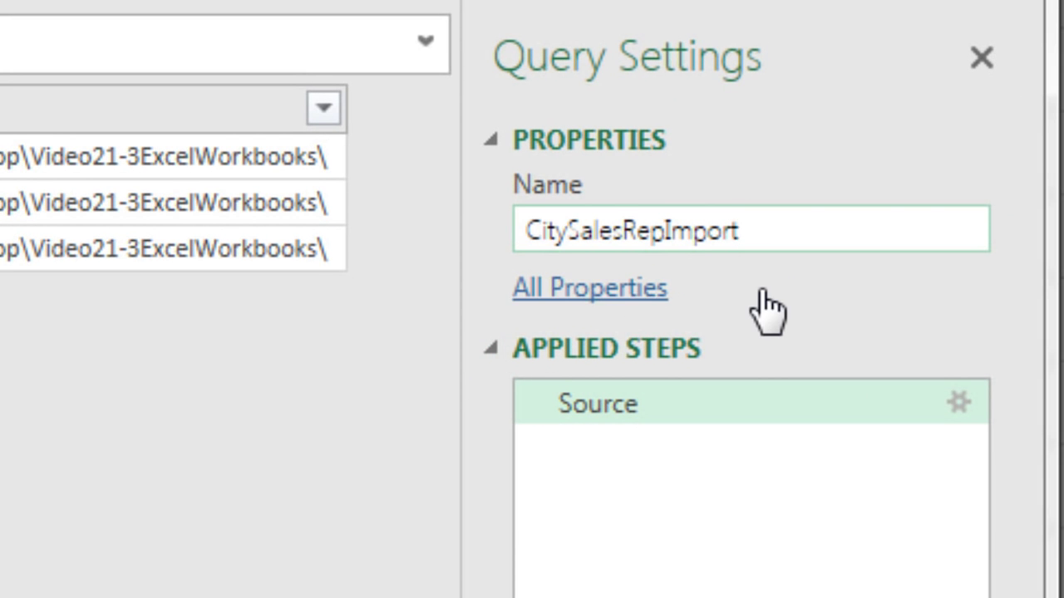
{"action": "key", "text": "Return"}
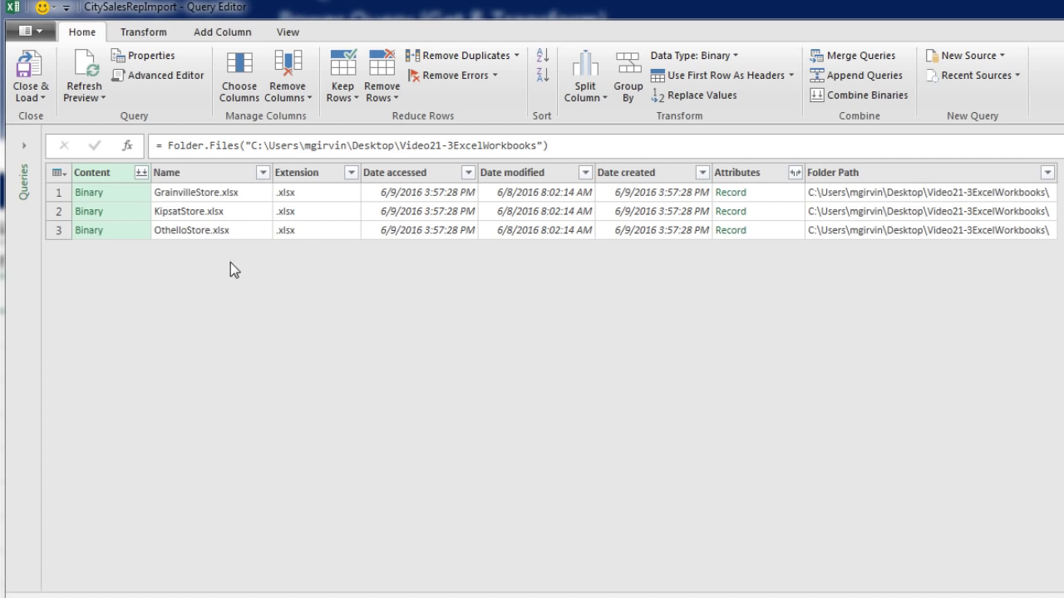
Replace the text "Store.xlsx" with nothing in the Name column so only the city names remain.
{"action": "left_click", "coordinate": [189, 175]}
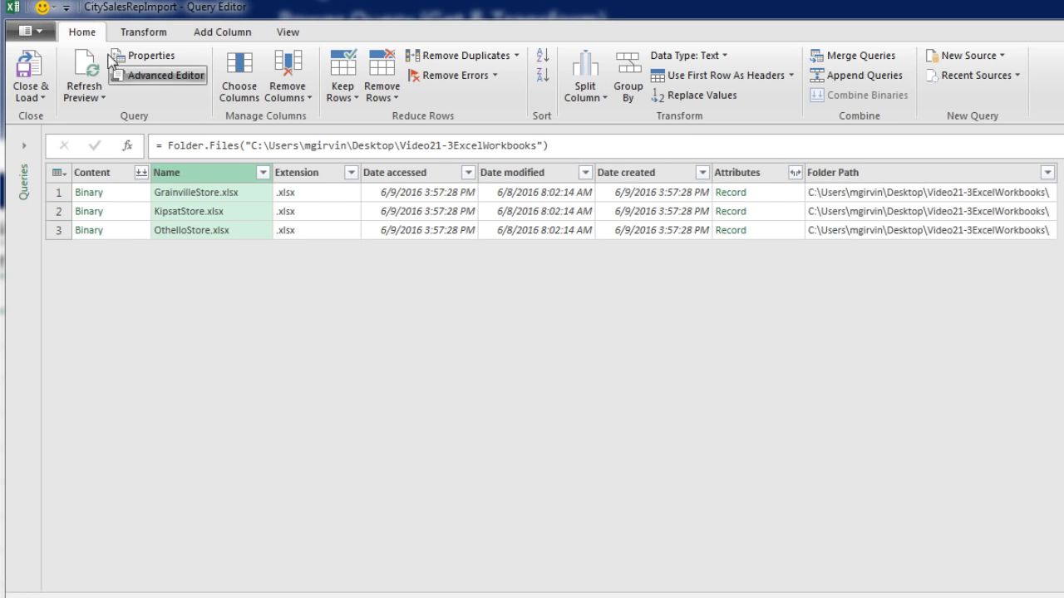
{"action": "left_click", "coordinate": [690, 96]}
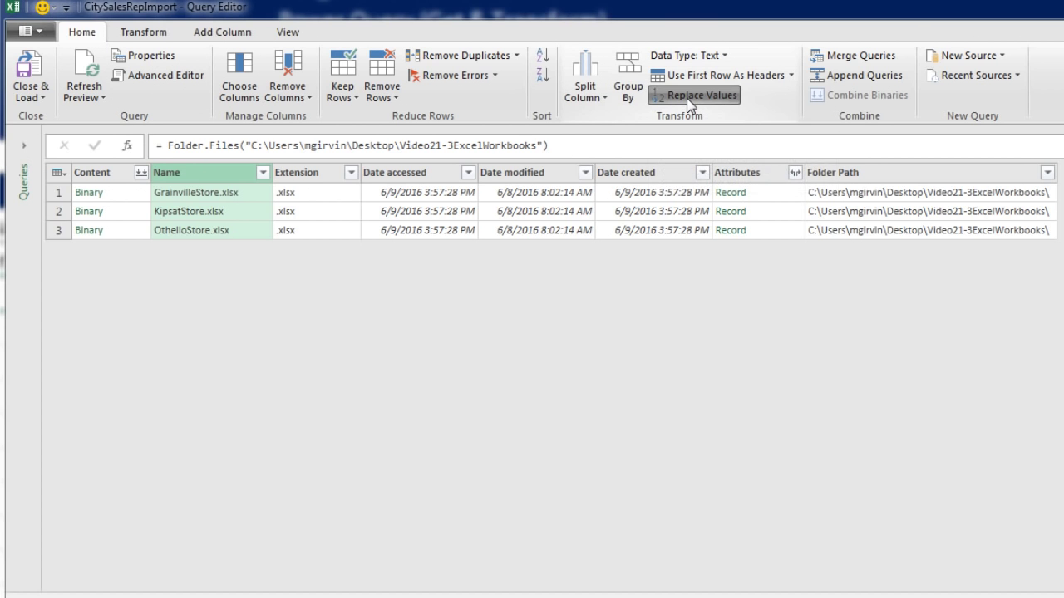
{"action": "type", "text": "Store.xlsx"}
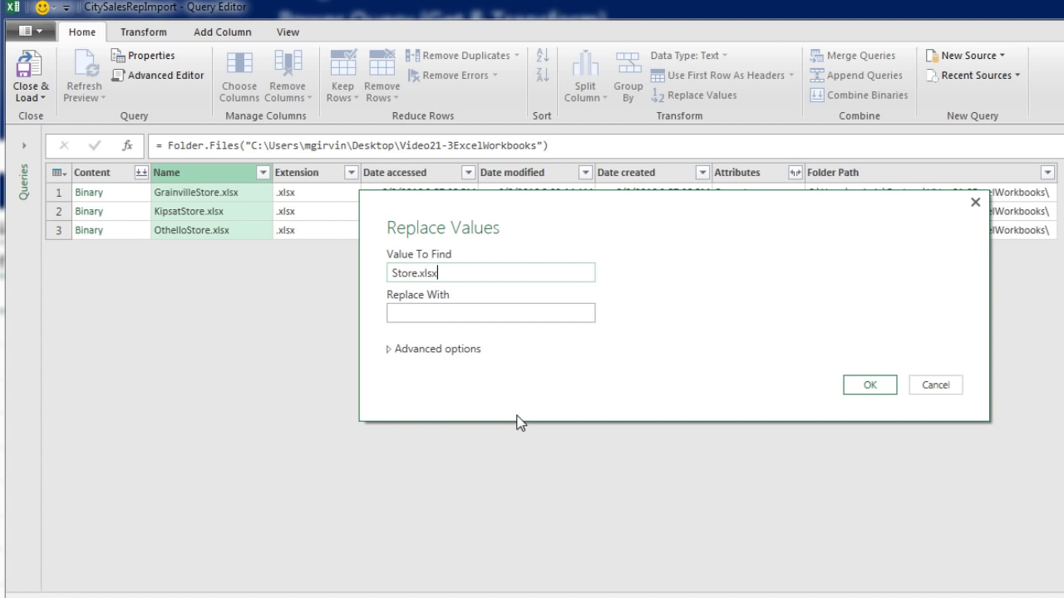
{"action": "left_click", "coordinate": [473, 309]}
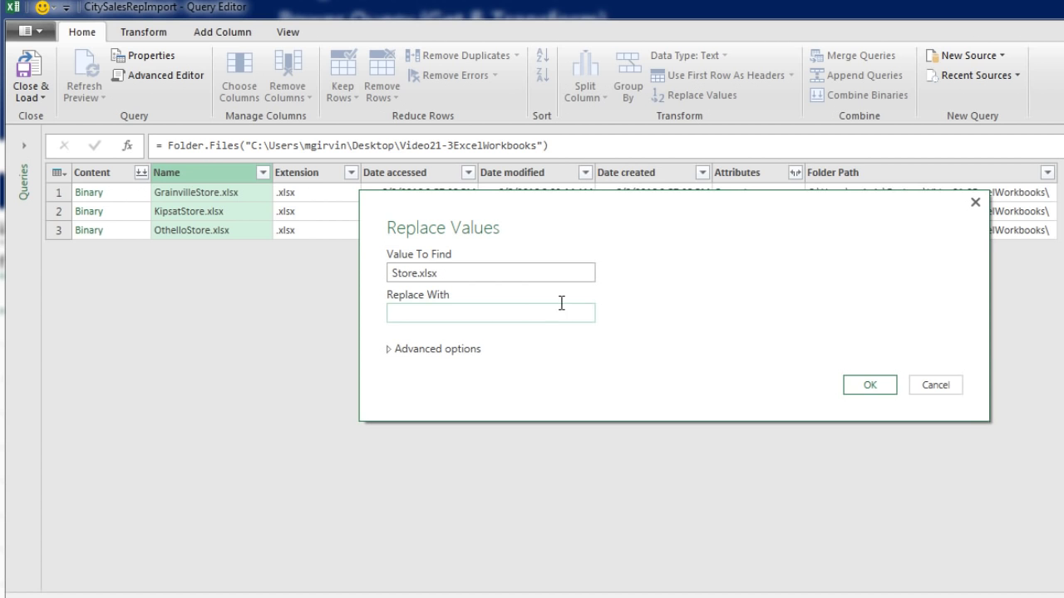
{"action": "left_click", "coordinate": [873, 385]}
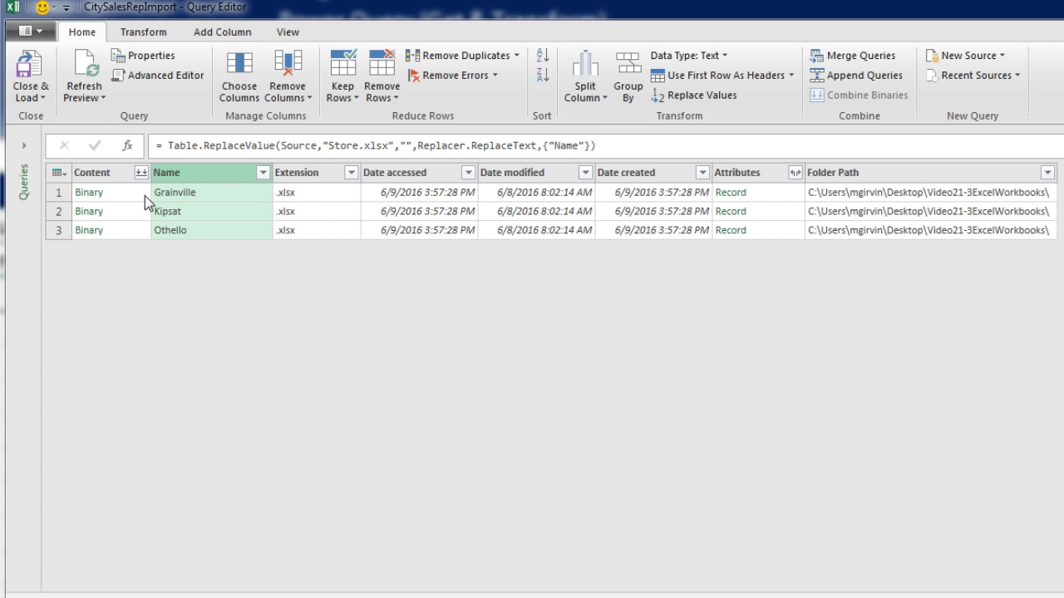
Keep only the Name and Content columns and remove all other columns from the query.
{"action": "left_click", "coordinate": [104, 177], "text": "shift"}
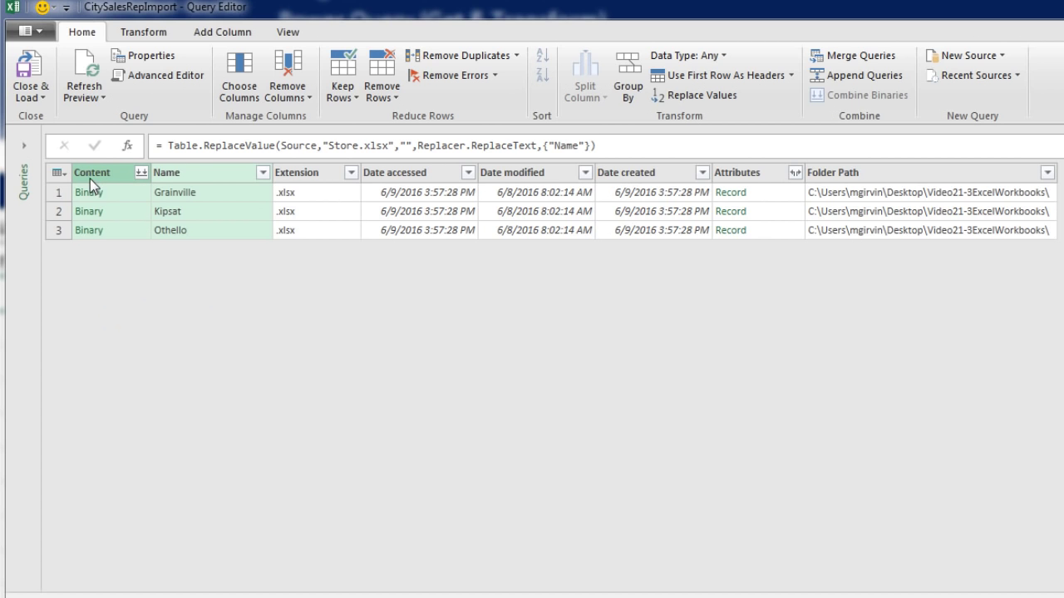
{"action": "right_click", "coordinate": [178, 177]}
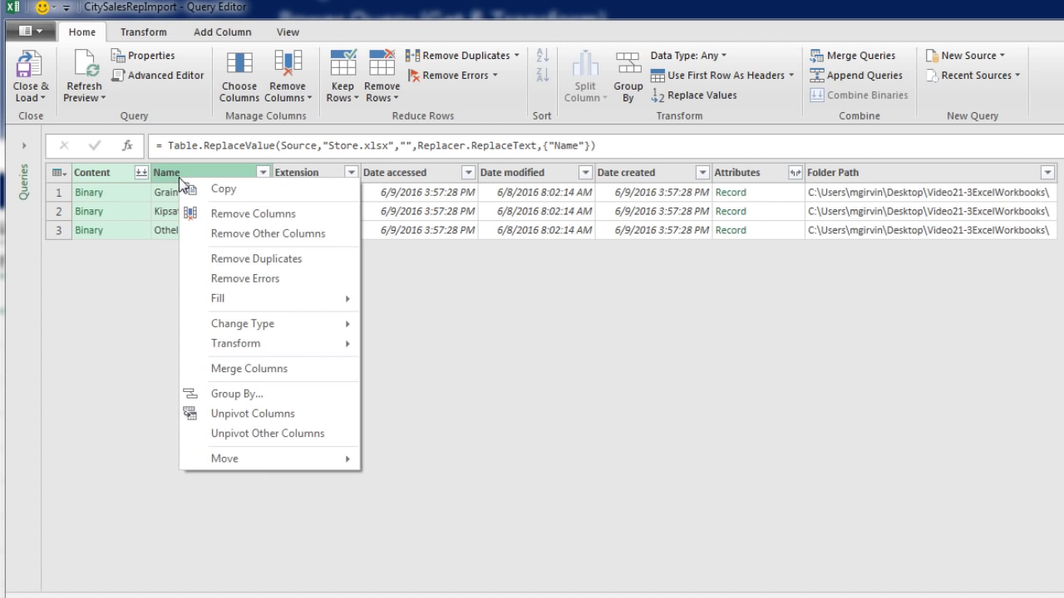
{"action": "left_click", "coordinate": [222, 233]}
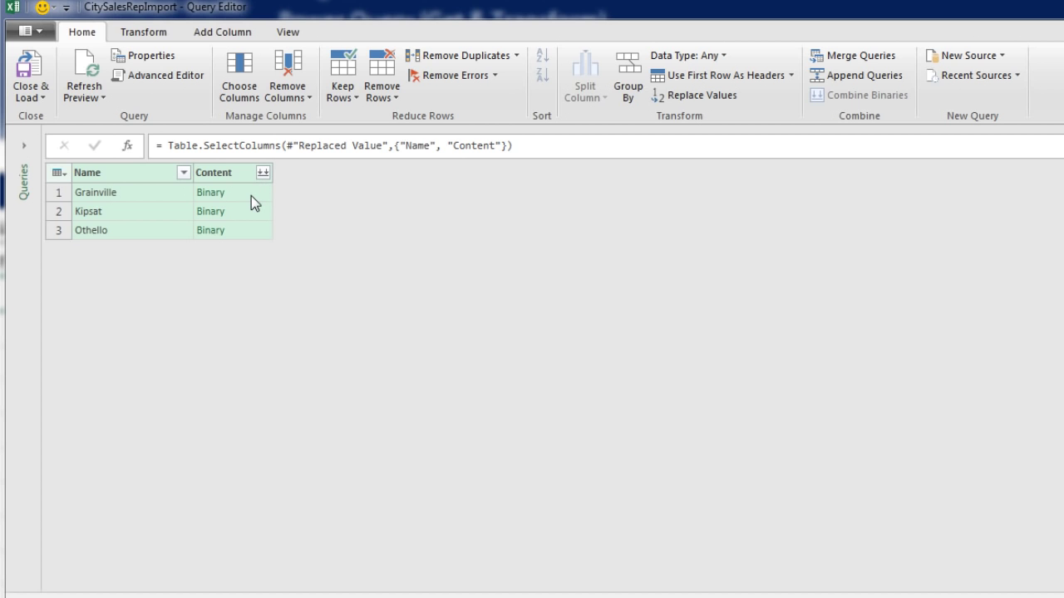
Start a new custom column for the query and name it GetExcelData.
{"action": "left_click", "coordinate": [228, 38]}
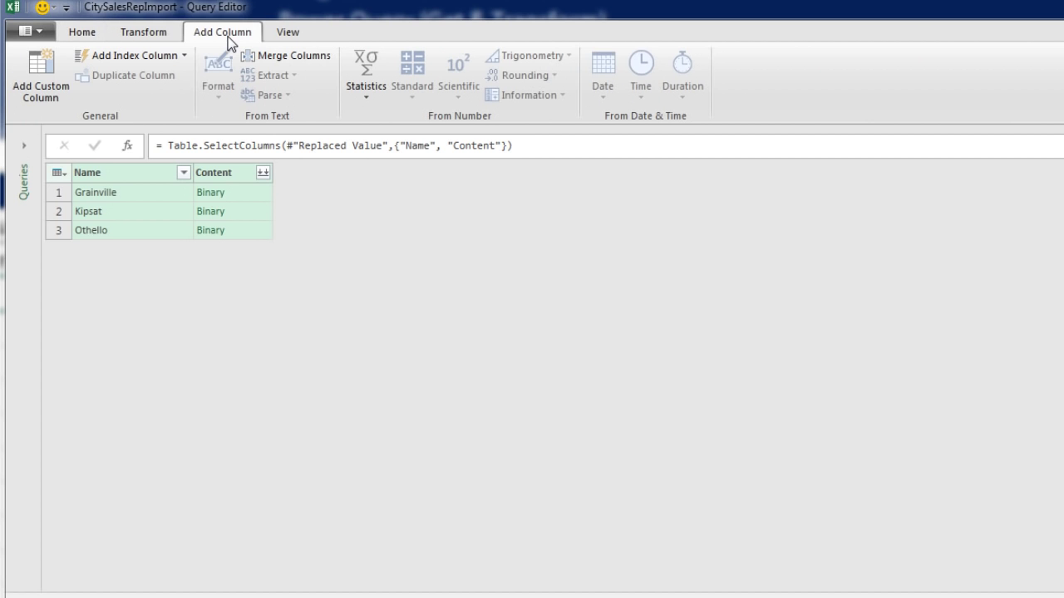
{"action": "left_click", "coordinate": [44, 99]}
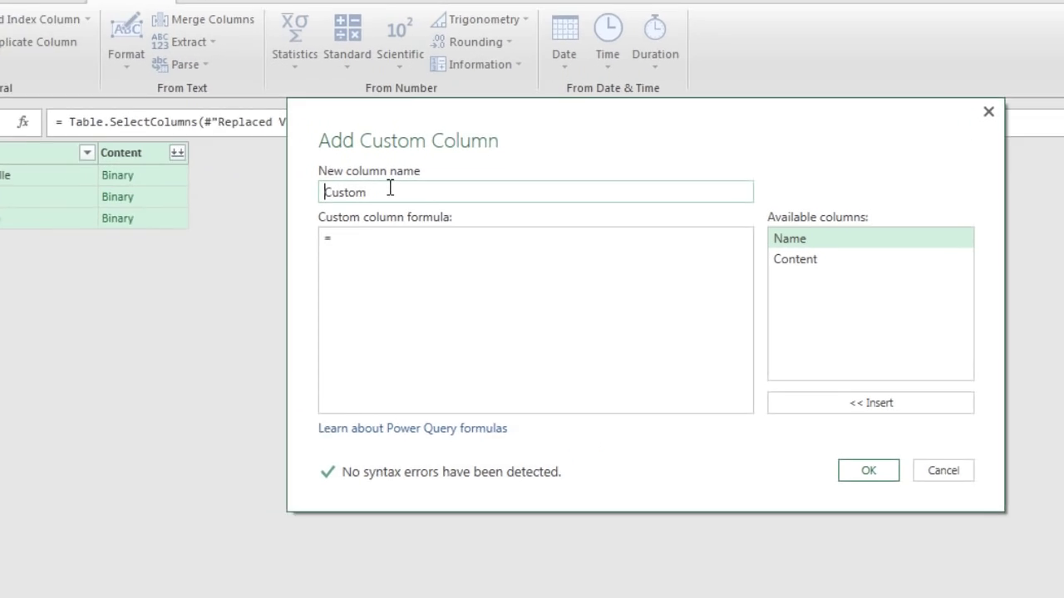
{"action": "left_click_drag", "start_coordinate": [569, 207], "coordinate": [370, 212]}
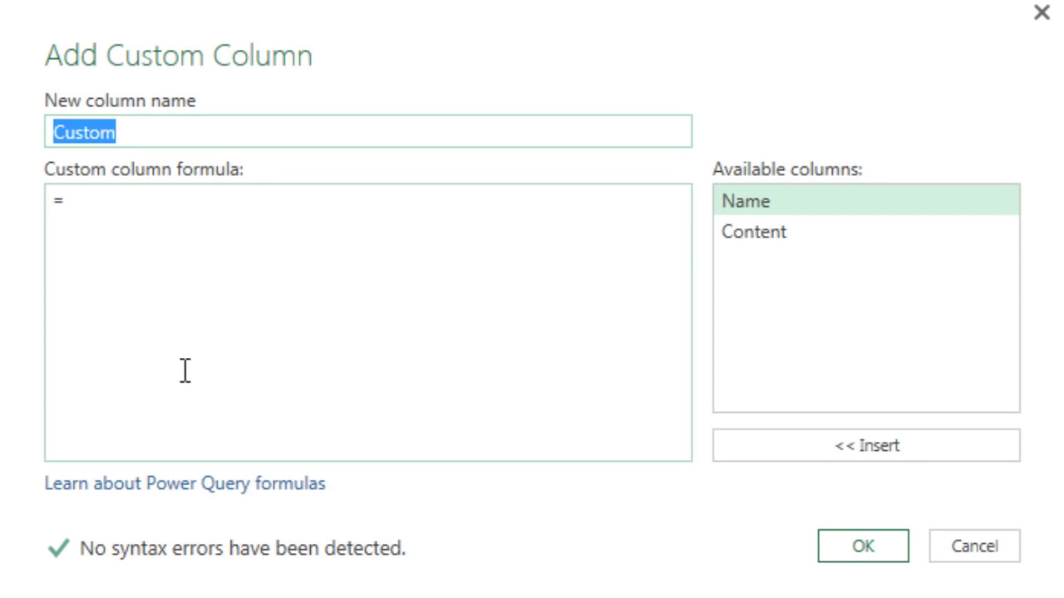
{"action": "type", "text": "GetExcelData"}
Give the custom column the formula =Excel.Workbook([Content],true) and create it.
{"action": "left_click", "coordinate": [141, 345]}
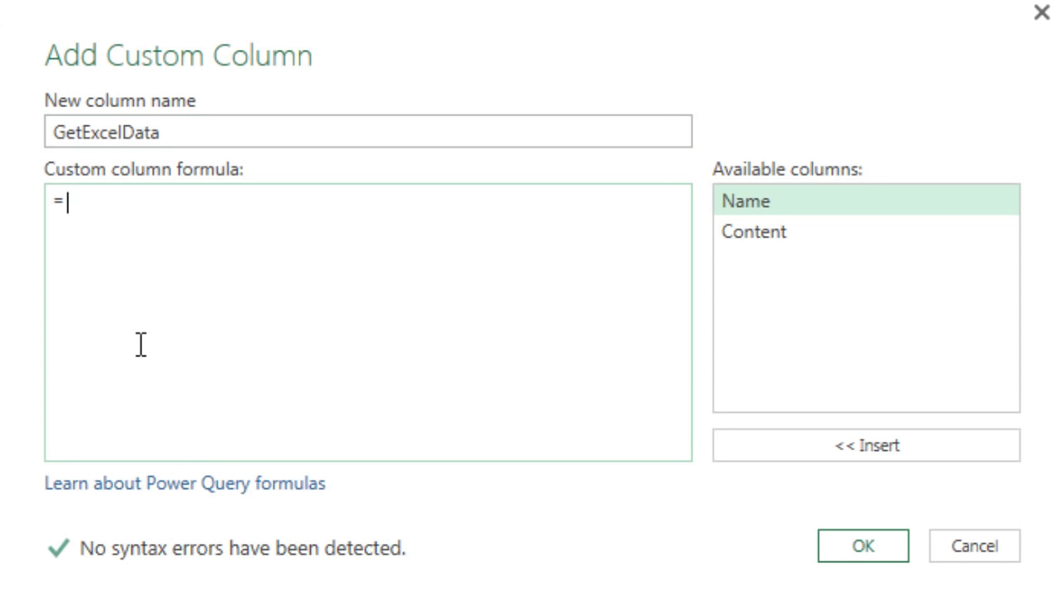
{"action": "type", "text": "Excel."}
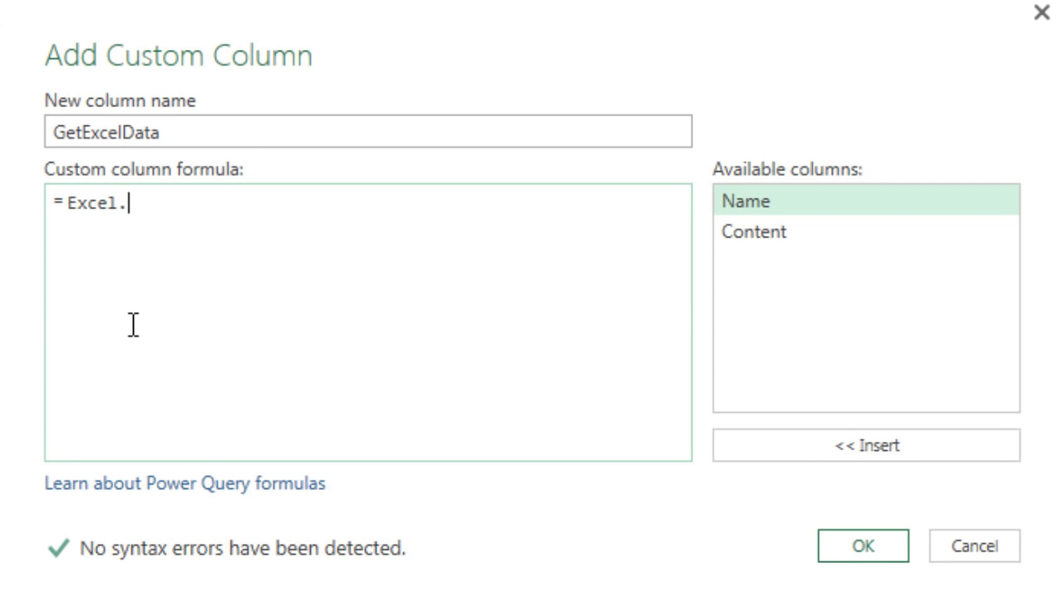
{"action": "type", "text": "Workbook("}
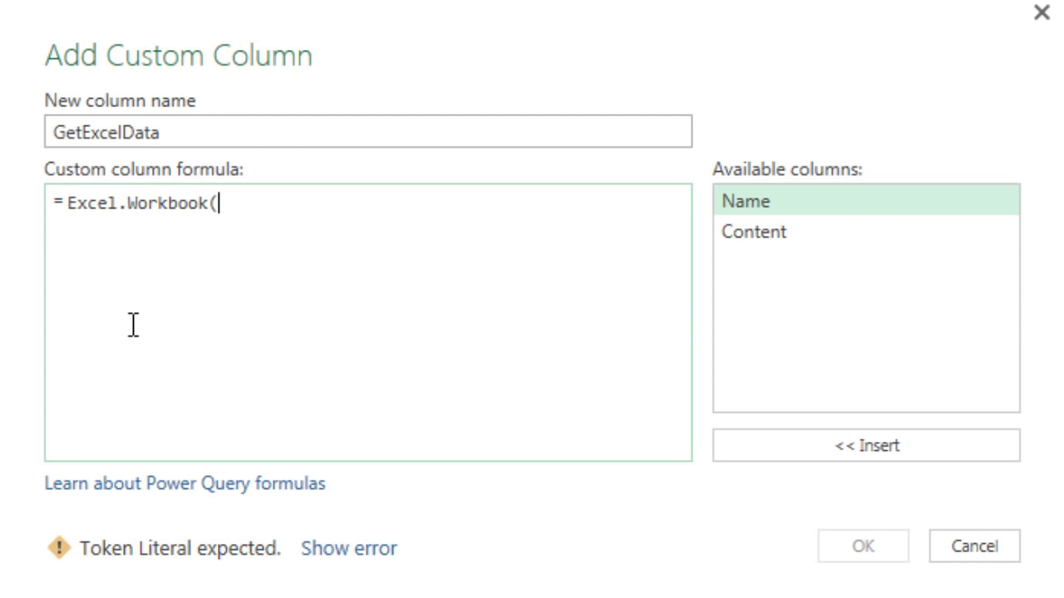
{"action": "double_click", "coordinate": [753, 231]}
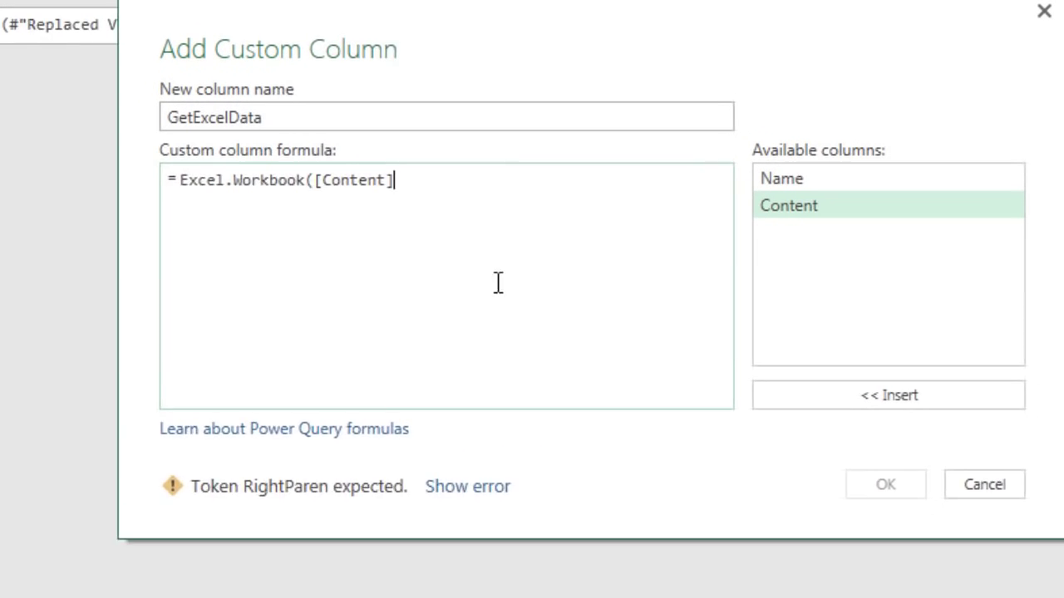
{"action": "type", "text": ","}
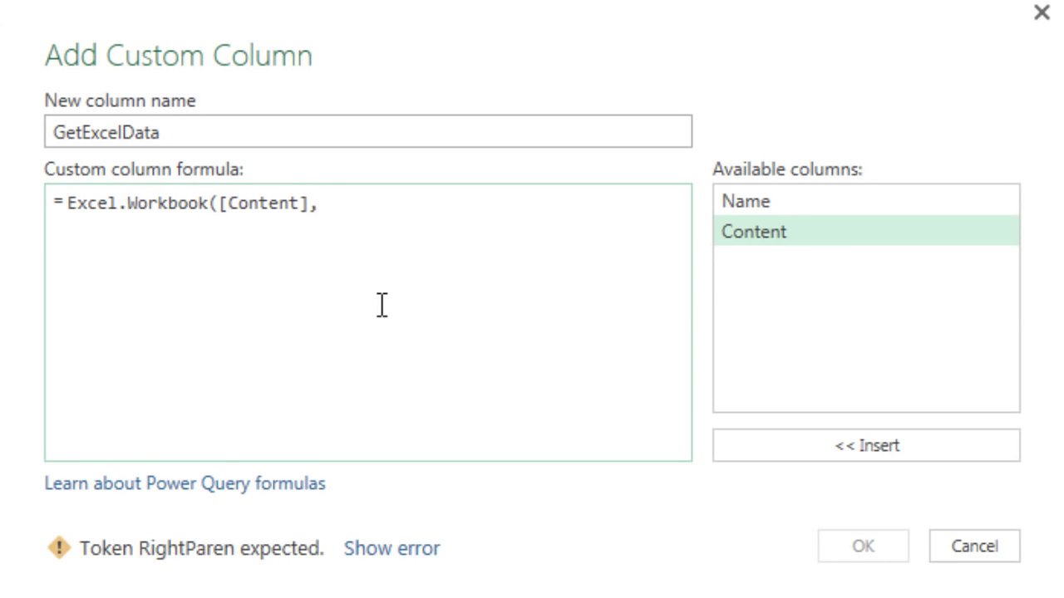
{"action": "type", "text": "true"}
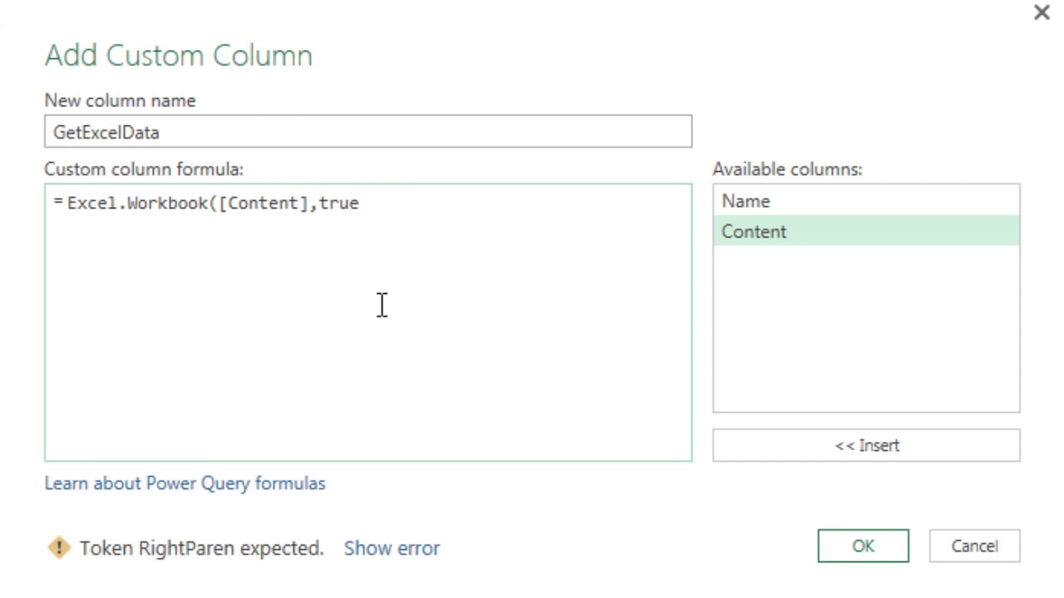
{"action": "type", "text": ")"}
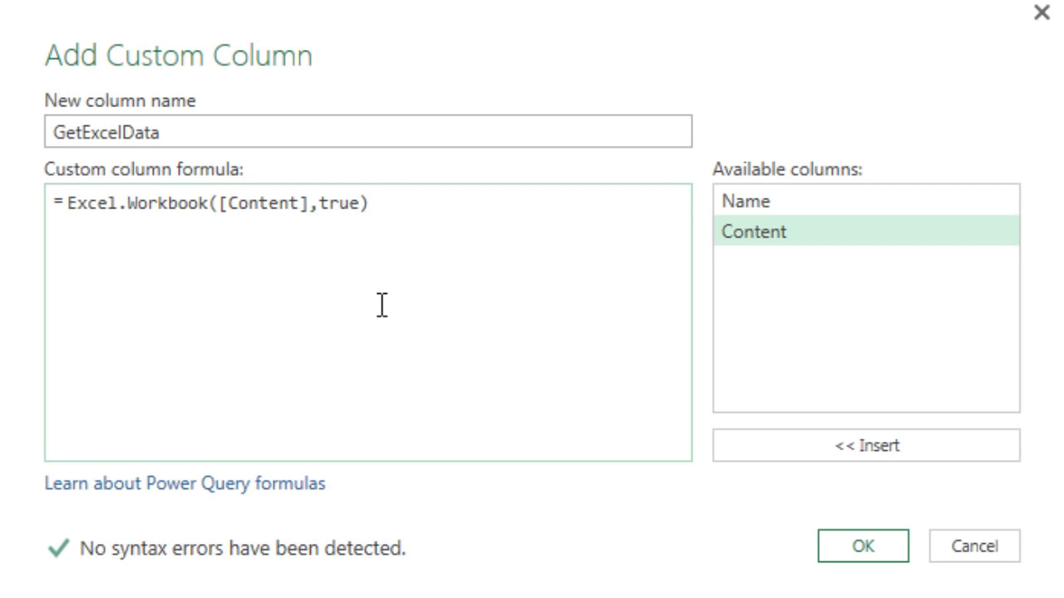
{"action": "left_click", "coordinate": [341, 209]}
{"action": "double_click", "coordinate": [341, 211]}
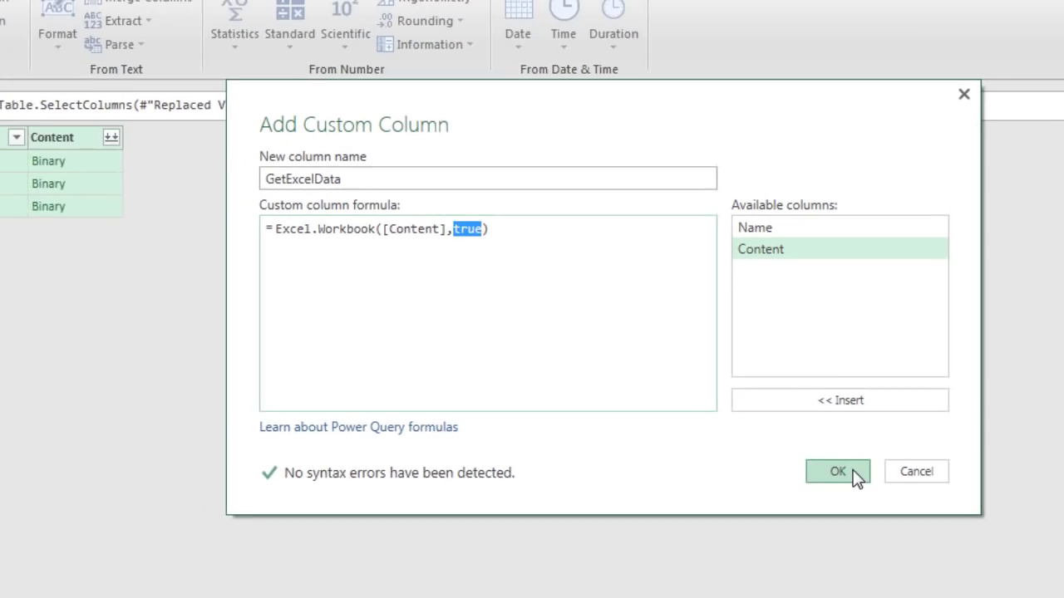
{"action": "left_click", "coordinate": [858, 531]}
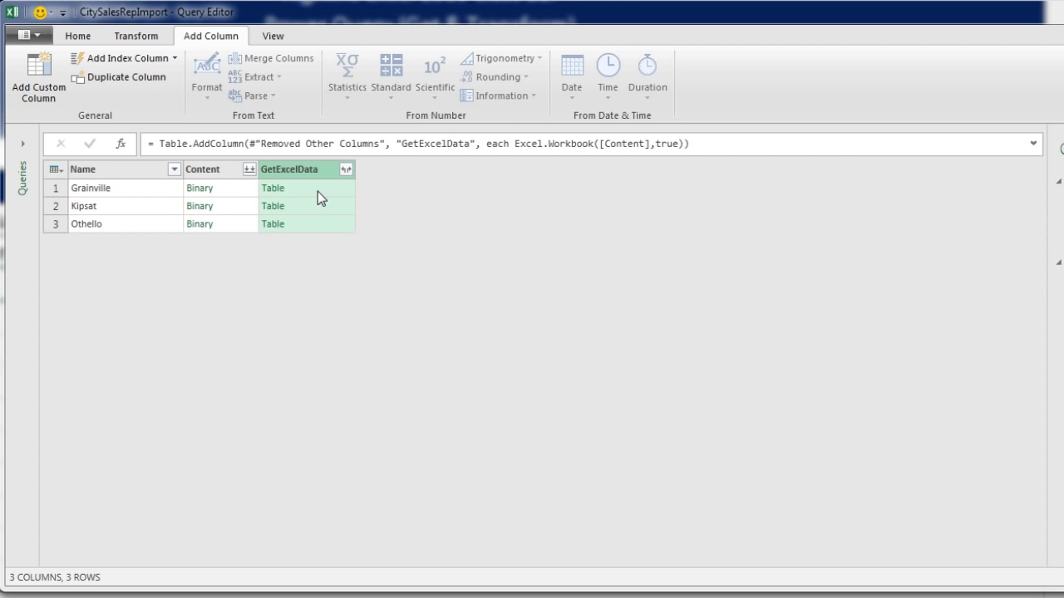
Preview each city's GetExcelData table, and expand the column into all its fields without using the original column name as prefix.
{"action": "left_click", "coordinate": [317, 188]}
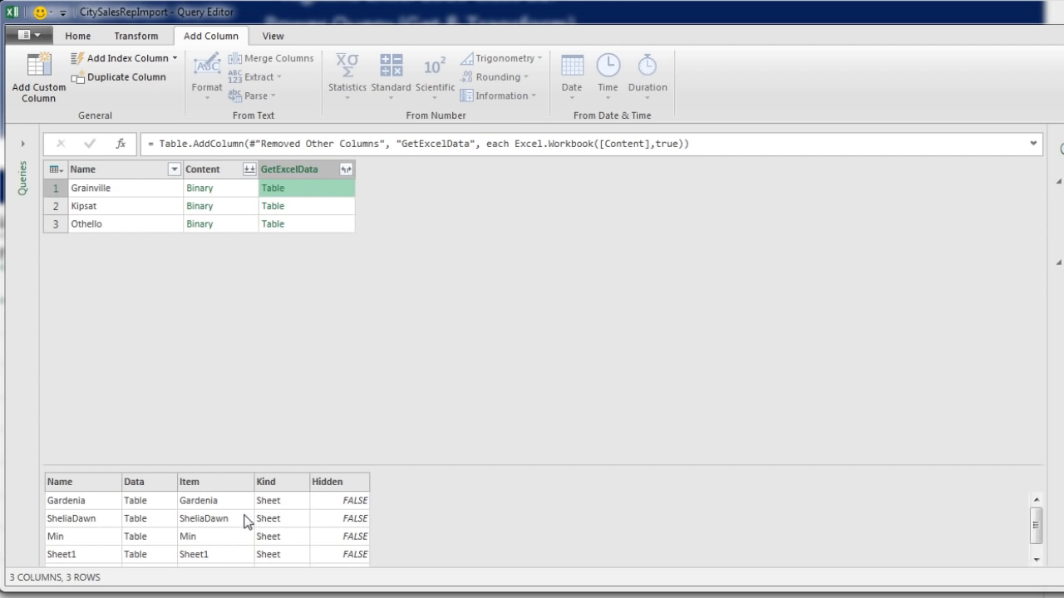
{"action": "left_click", "coordinate": [301, 208]}
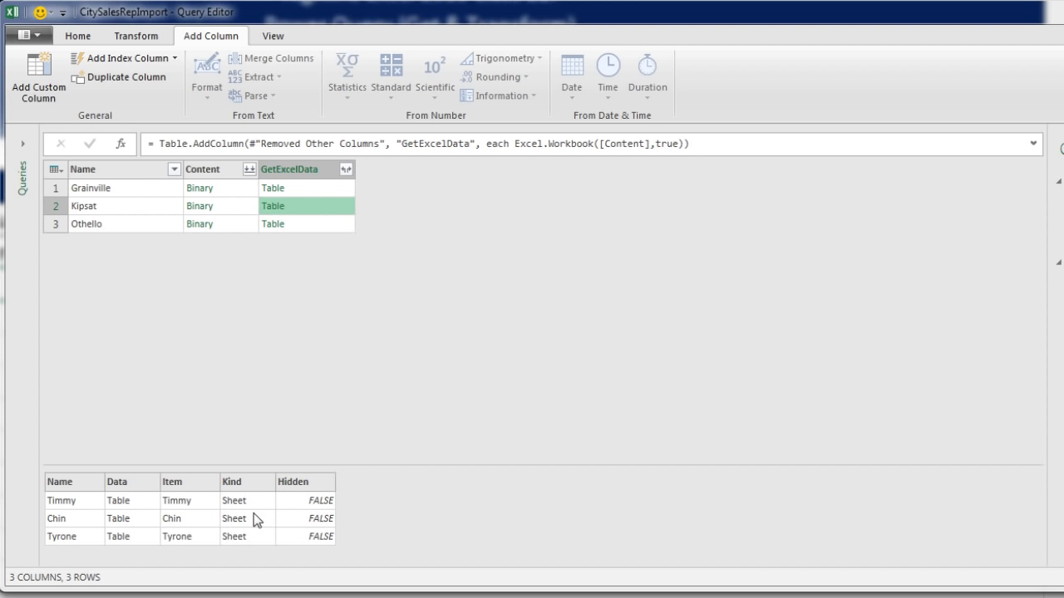
{"action": "left_click", "coordinate": [287, 224]}
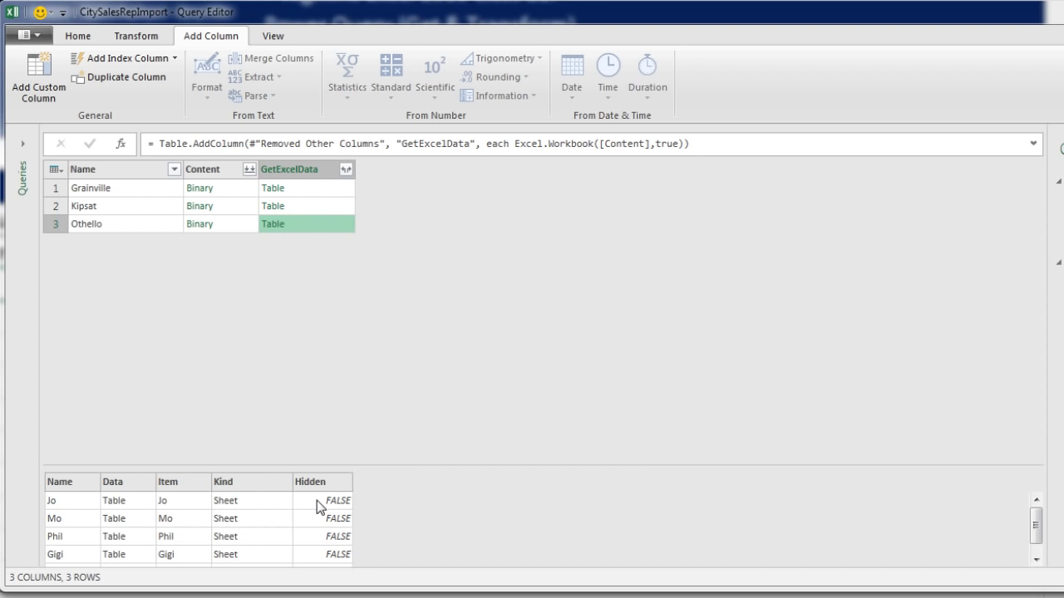
{"action": "left_click", "coordinate": [345, 170]}
{"action": "left_click", "coordinate": [94, 351]}
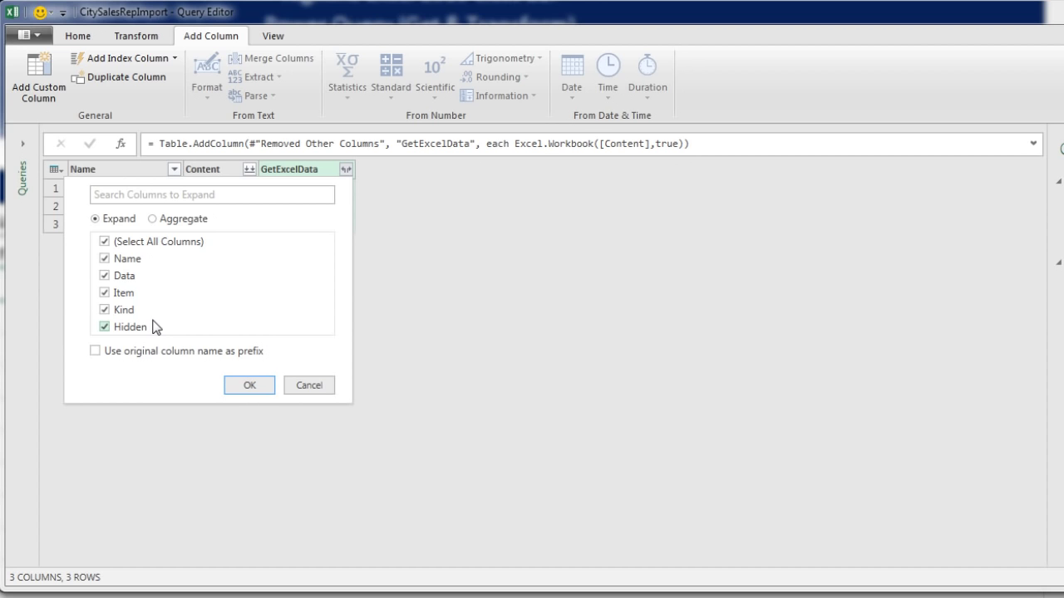
{"action": "left_click", "coordinate": [250, 387]}
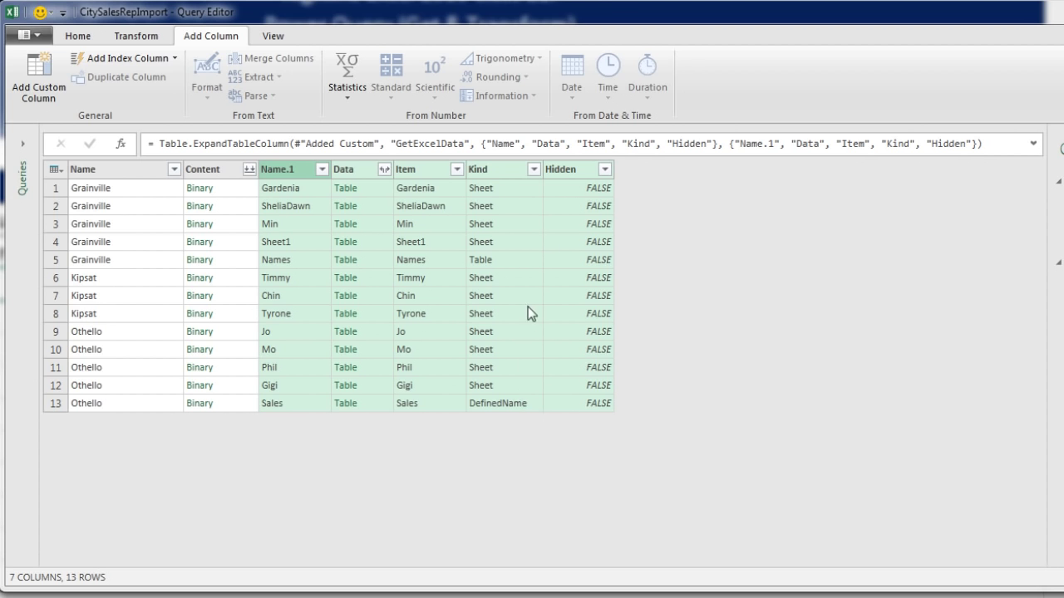
Filter the Kind column to show only Sheet items.
{"action": "left_click", "coordinate": [533, 170]}
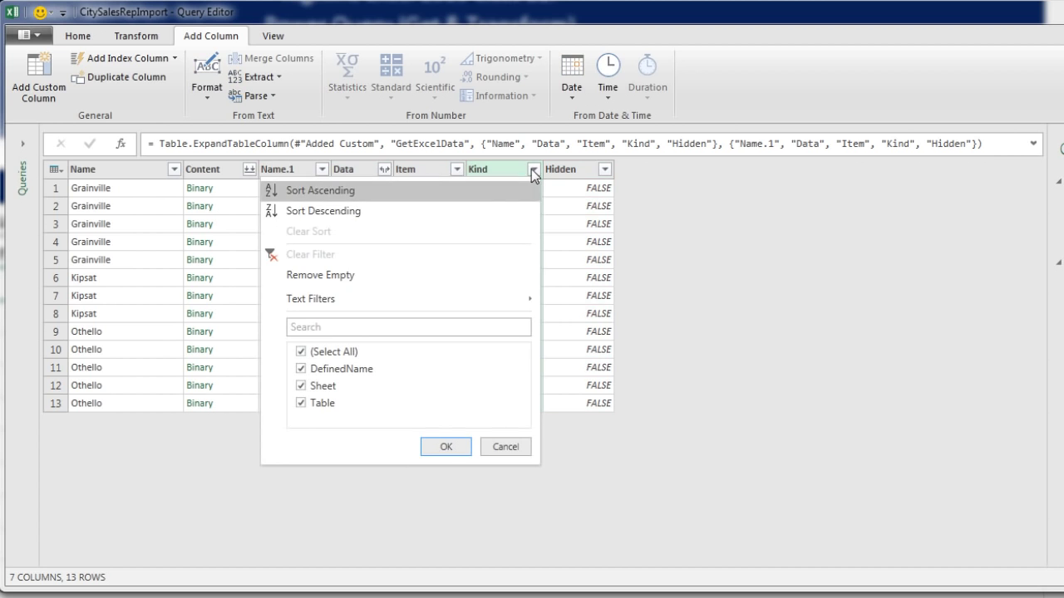
{"action": "left_click", "coordinate": [301, 352]}
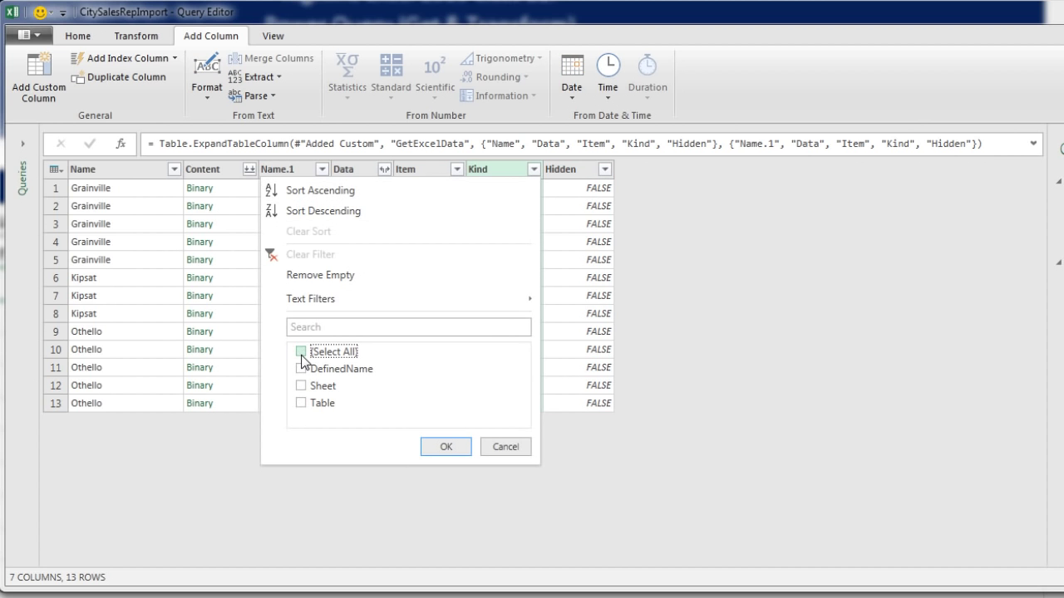
{"action": "left_click", "coordinate": [301, 386]}
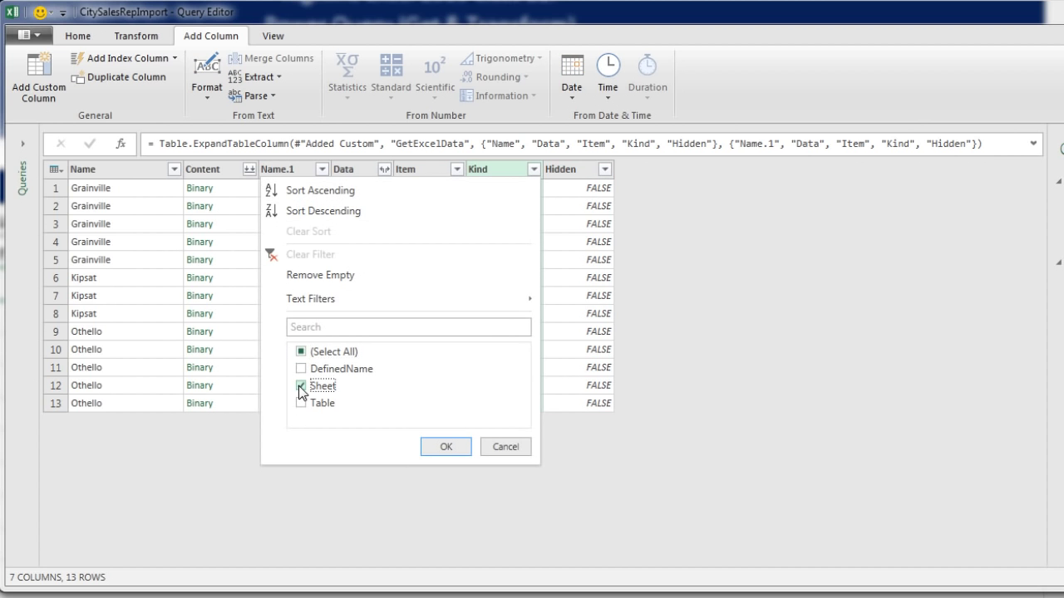
{"action": "left_click", "coordinate": [444, 445]}
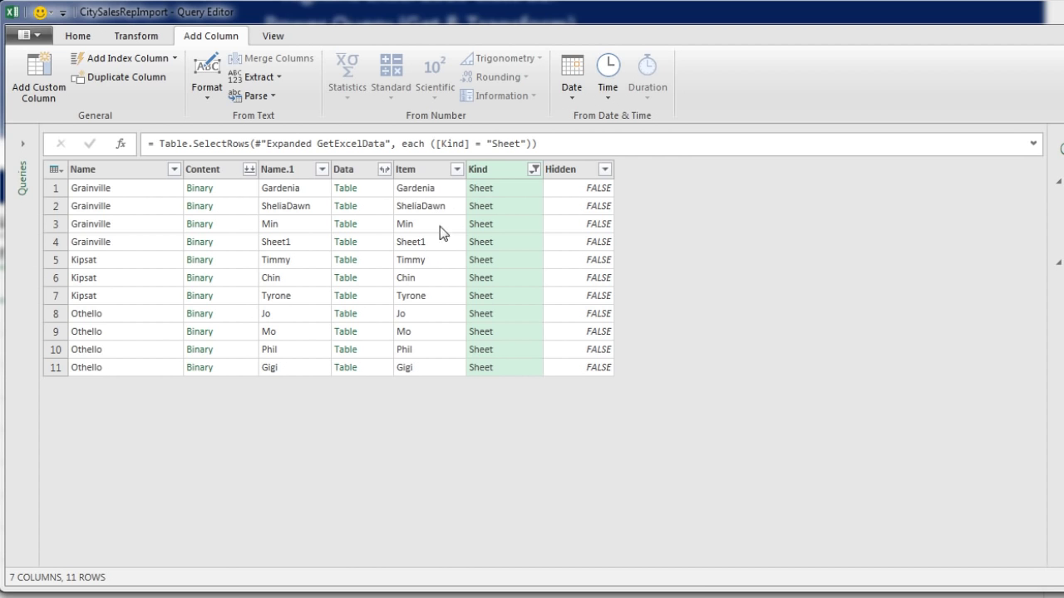
Filter the Item column with a text filter that keeps only rows that do not contain "Sheet".
{"action": "left_click", "coordinate": [456, 170]}
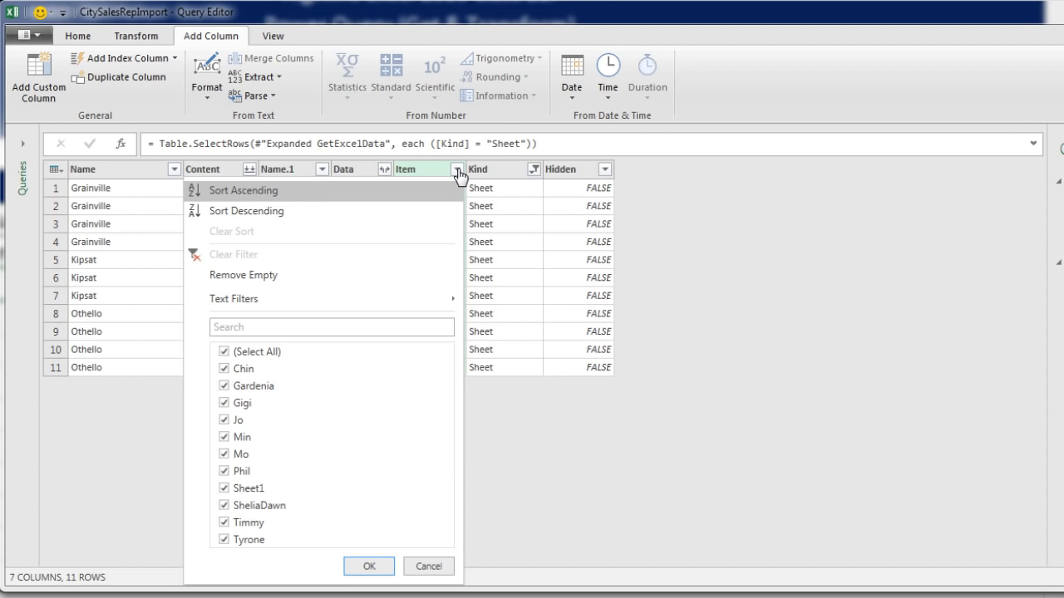
{"action": "mouse_move", "coordinate": [370, 300]}
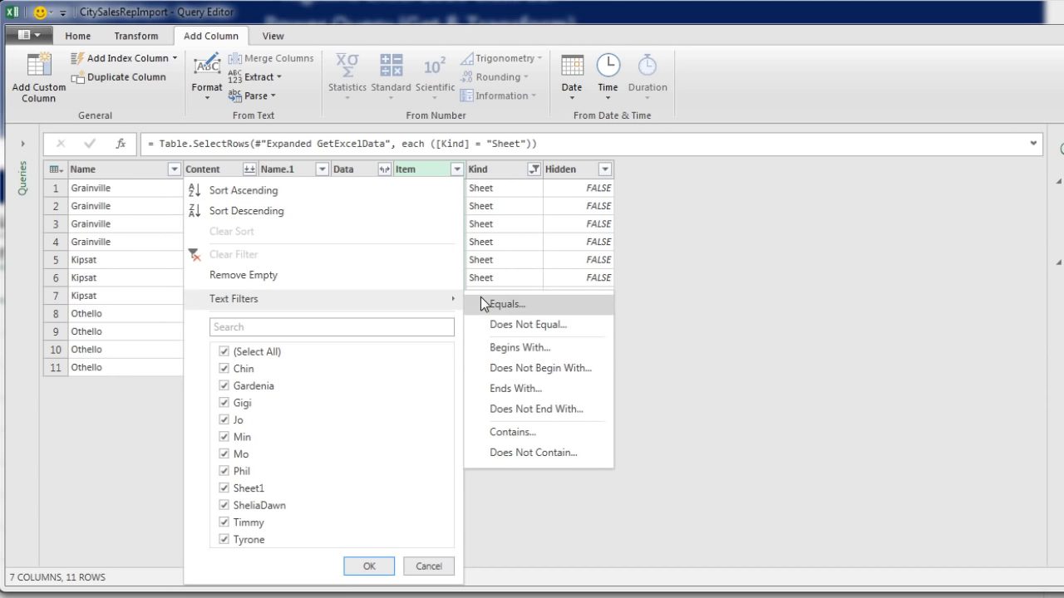
{"action": "left_click", "coordinate": [544, 453]}
{"action": "left_click", "coordinate": [551, 278]}
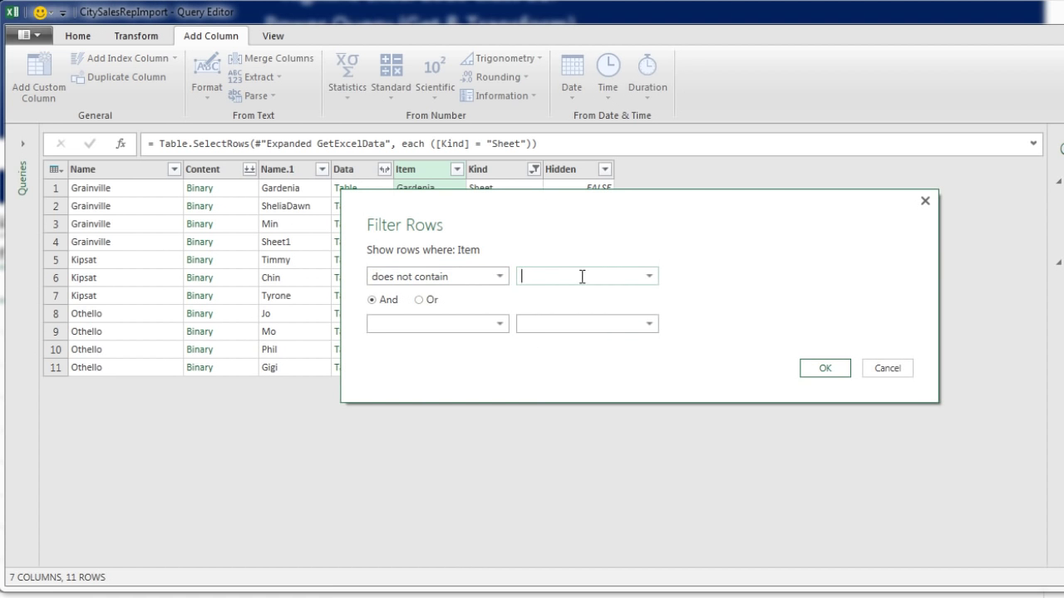
{"action": "type", "text": "Sheet"}
{"action": "left_click", "coordinate": [569, 276]}
{"action": "left_click", "coordinate": [831, 368]}
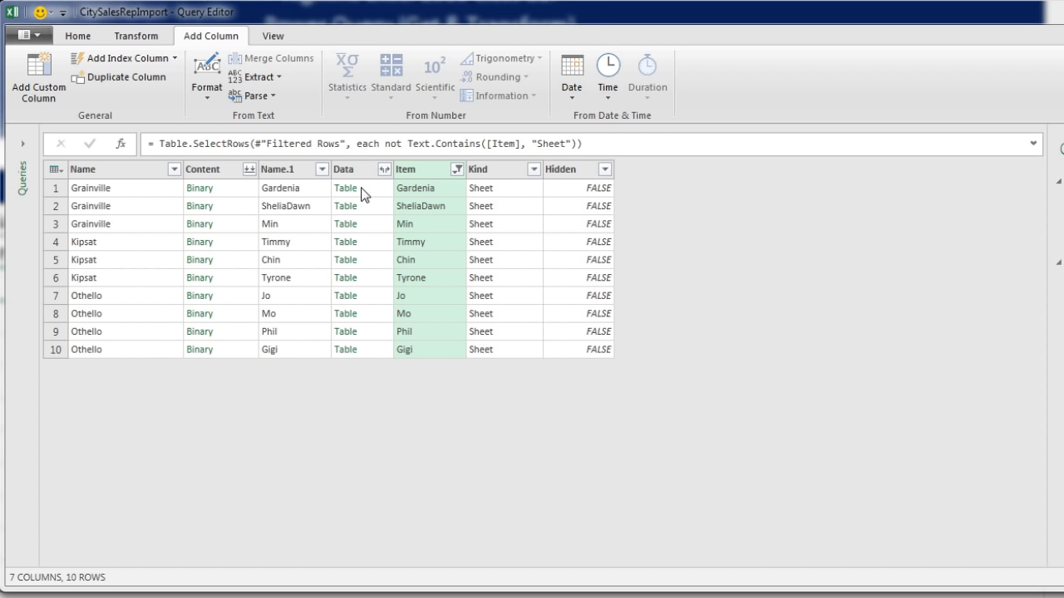
Keep only the Name, Data and Item columns and remove all other columns.
{"action": "left_click", "coordinate": [142, 170]}
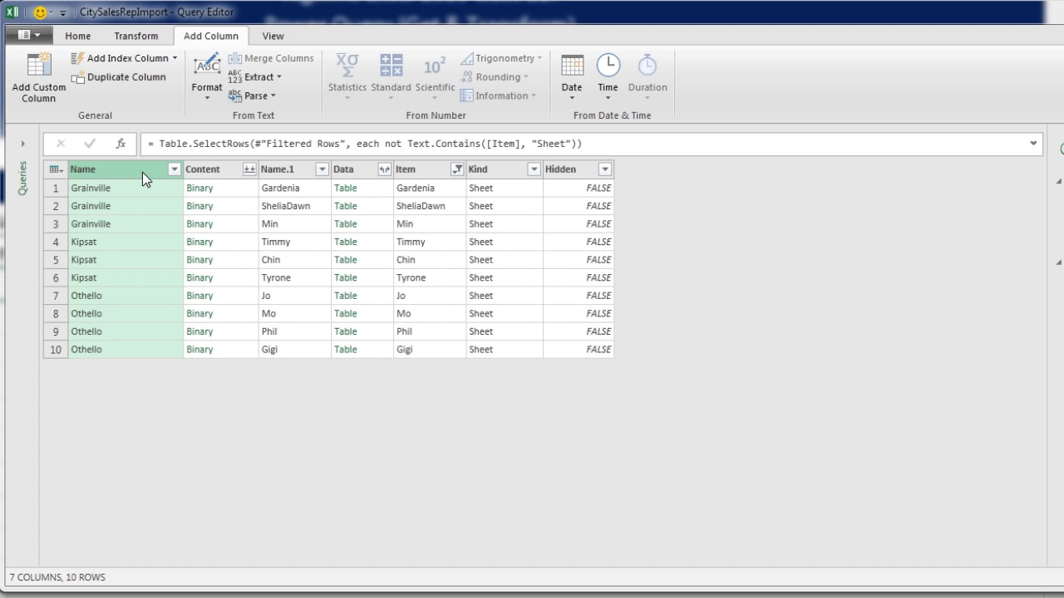
{"action": "left_click", "coordinate": [357, 172], "text": "ctrl"}
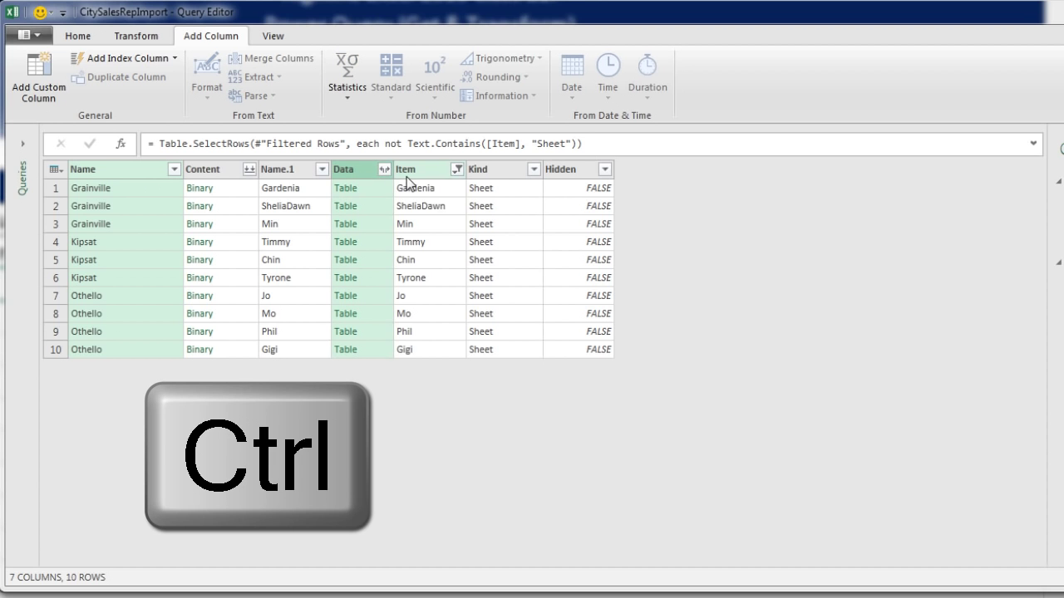
{"action": "left_click", "coordinate": [406, 175], "text": "ctrl"}
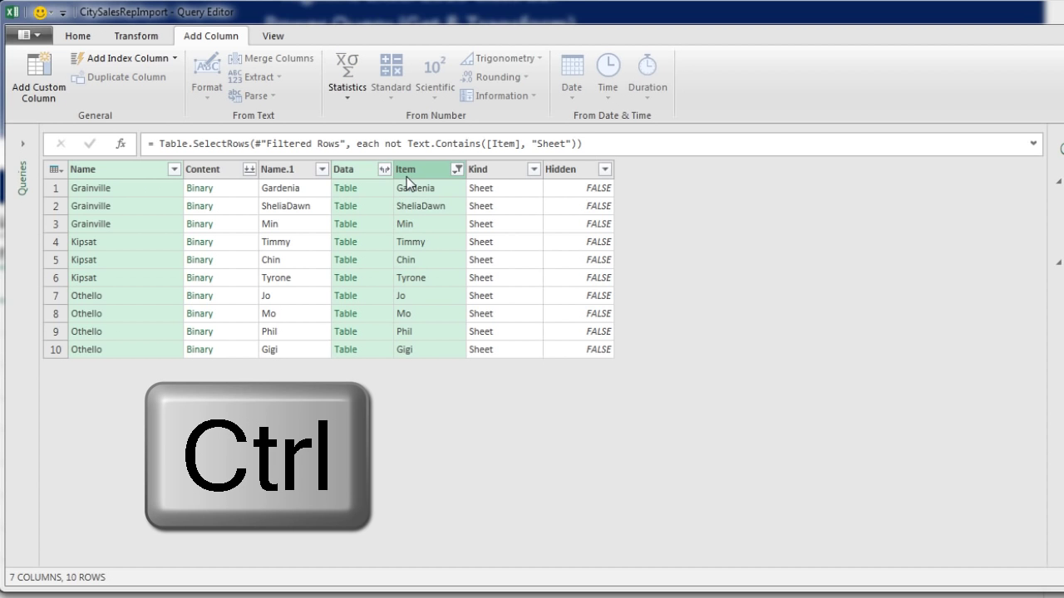
{"action": "right_click", "coordinate": [360, 177]}
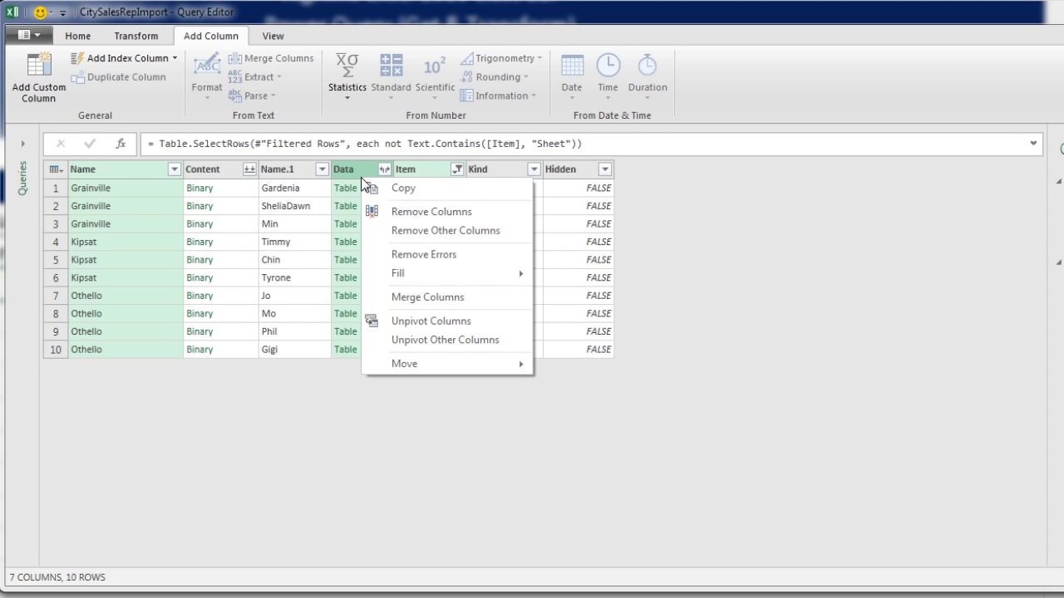
{"action": "left_click", "coordinate": [386, 231]}
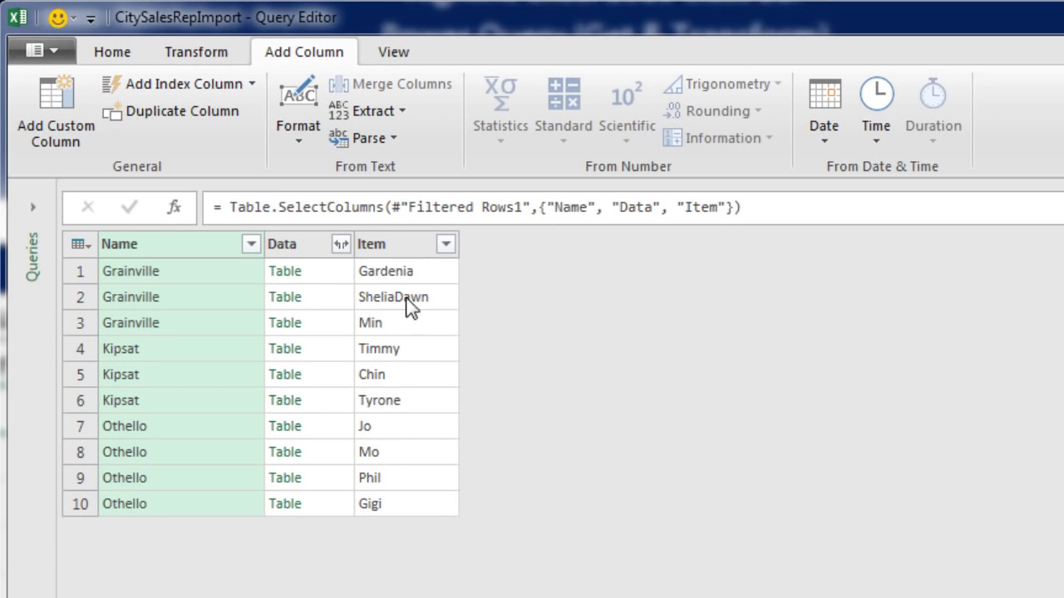
Rename the Item column as SalesRep and the Name column as City.
{"action": "double_click", "coordinate": [399, 247]}
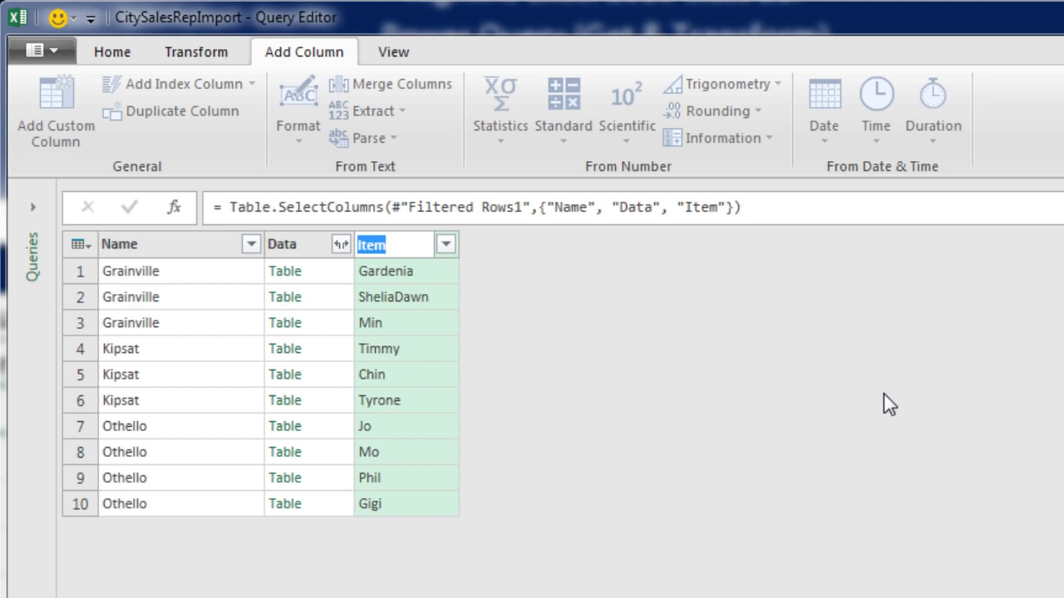
{"action": "type", "text": "SalesRep"}
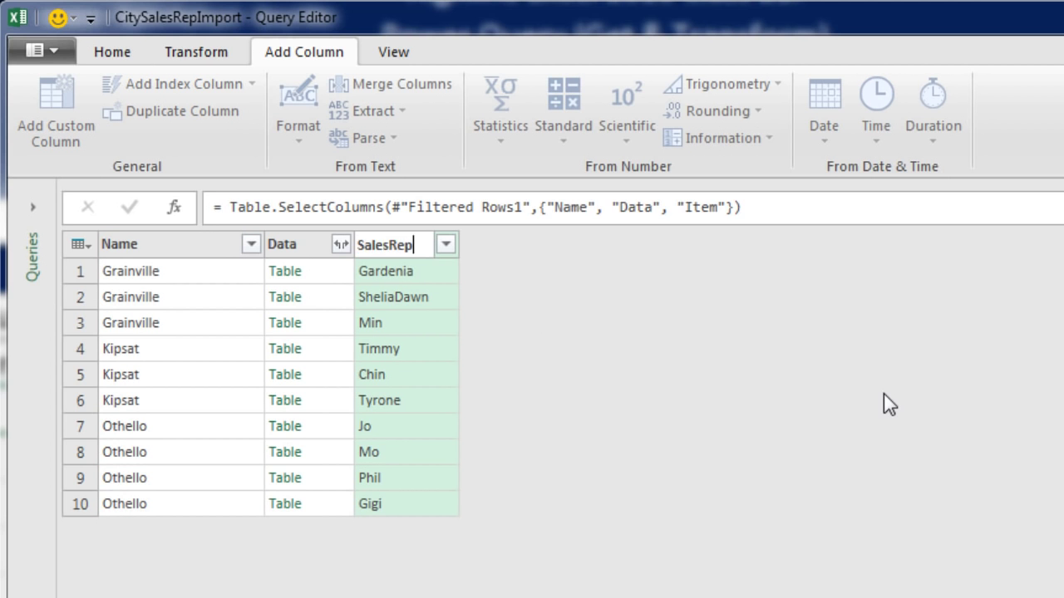
{"action": "key", "text": "Return"}
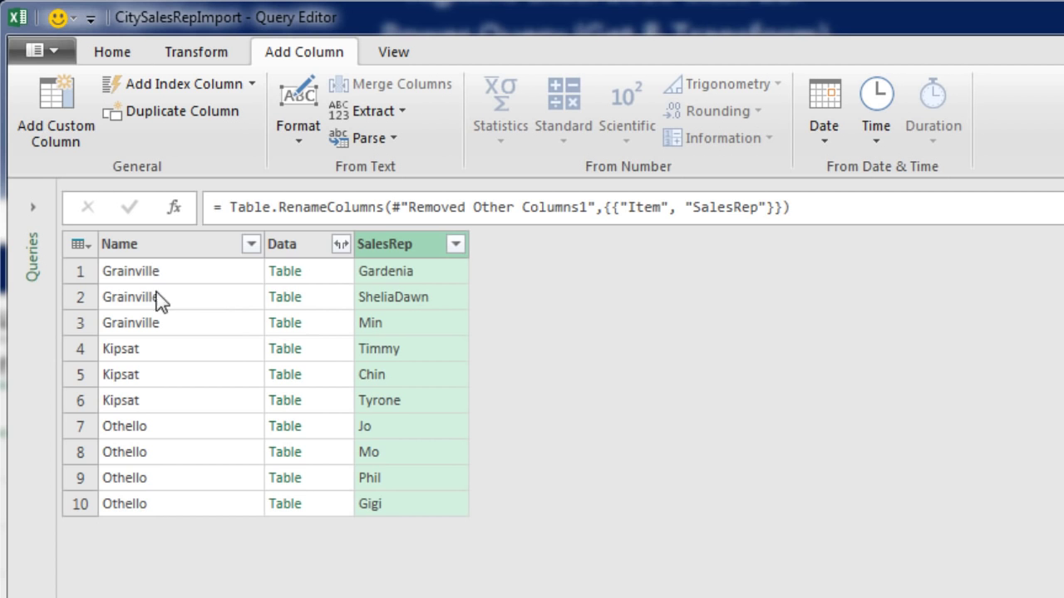
{"action": "double_click", "coordinate": [146, 250]}
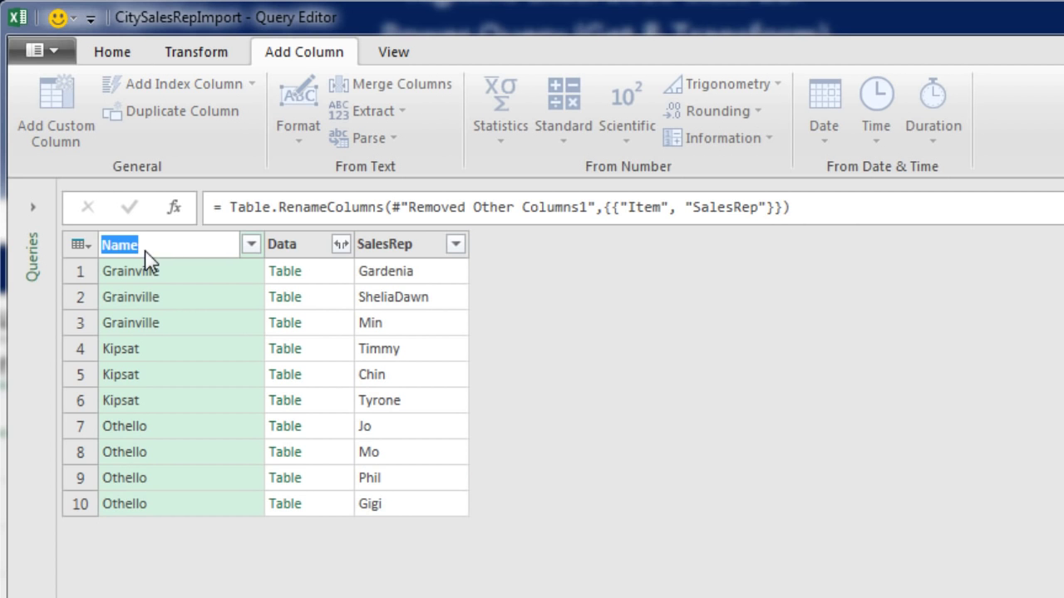
{"action": "type", "text": "City"}
{"action": "key", "text": "Return"}
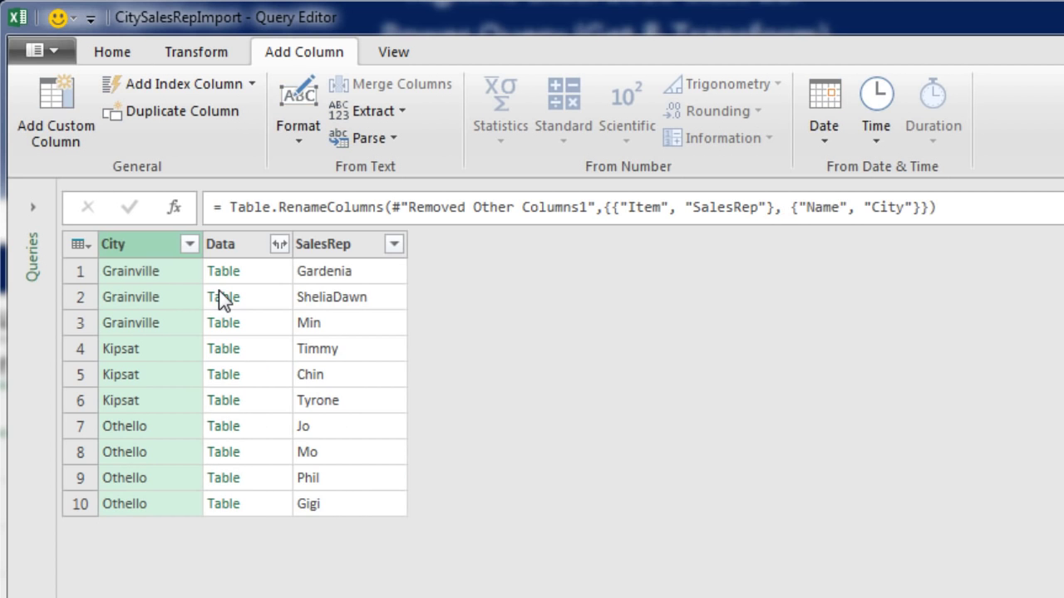
Expand the Data column's tables into the Date, Product and Sales columns, without using the original column name as prefix.
{"action": "left_click", "coordinate": [280, 245]}
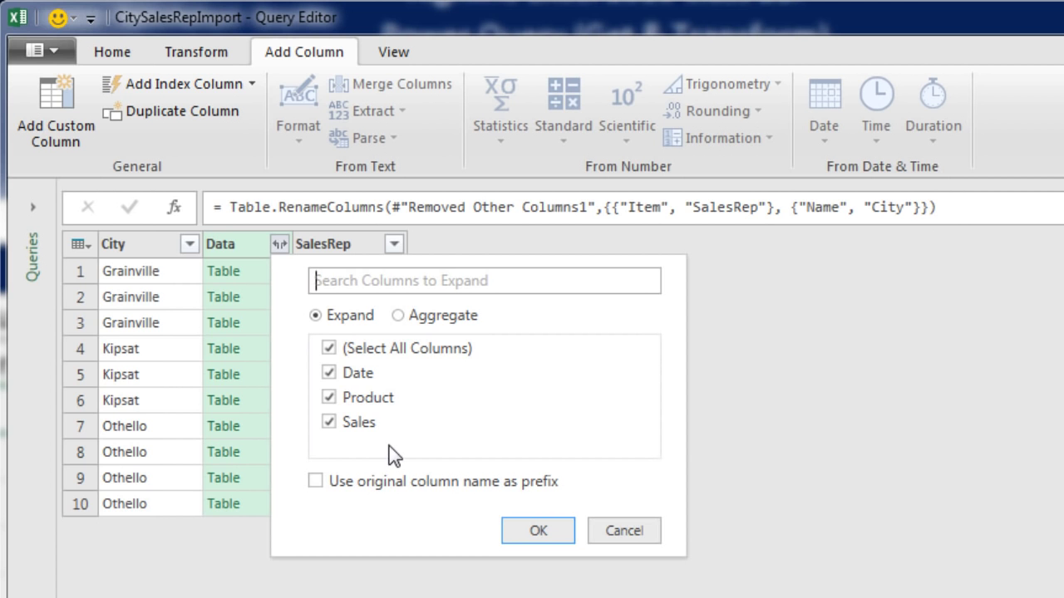
{"action": "left_click", "coordinate": [538, 532]}
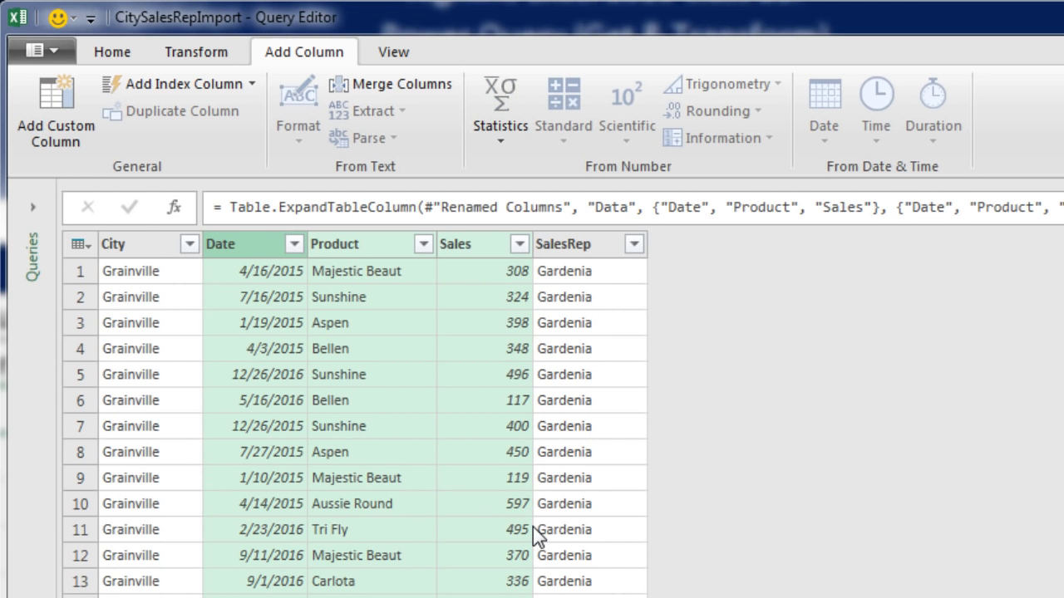
Set the data type of the City column to Text and of the Date column to Date.
{"action": "left_click", "coordinate": [135, 244]}
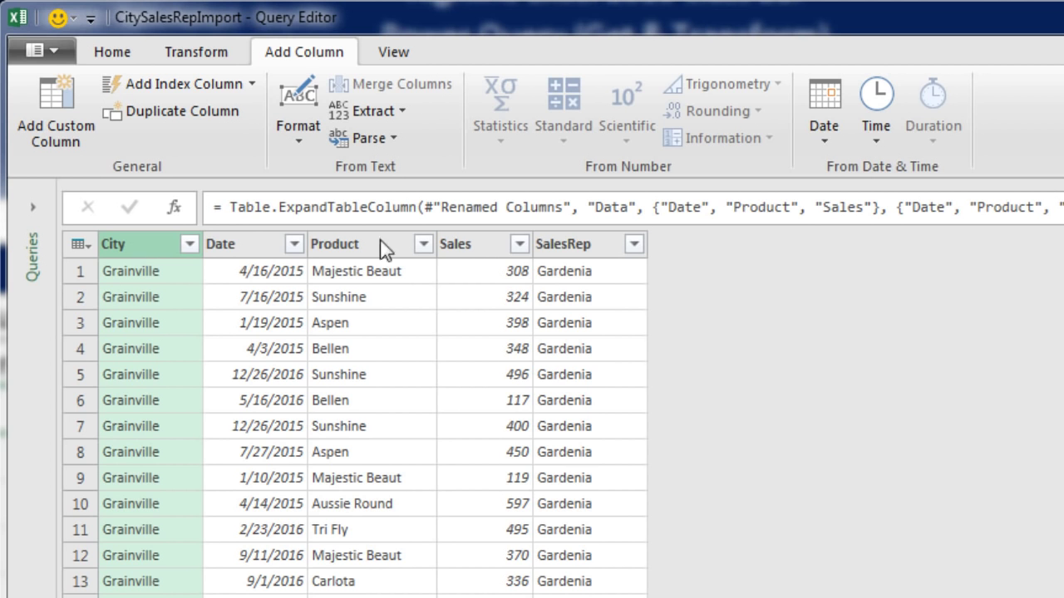
{"action": "left_click", "coordinate": [111, 55]}
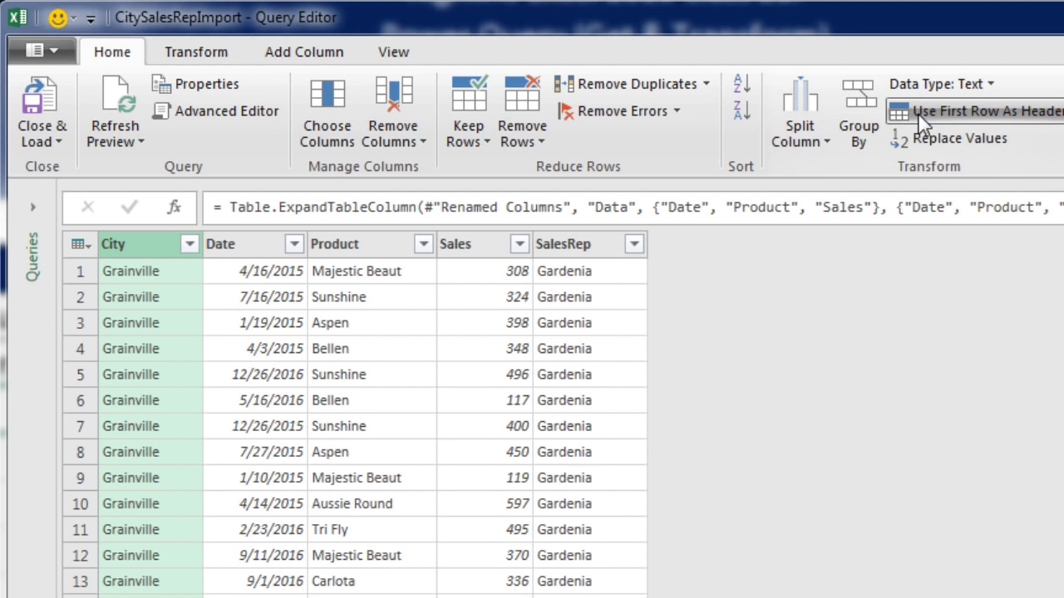
{"action": "left_click", "coordinate": [983, 86]}
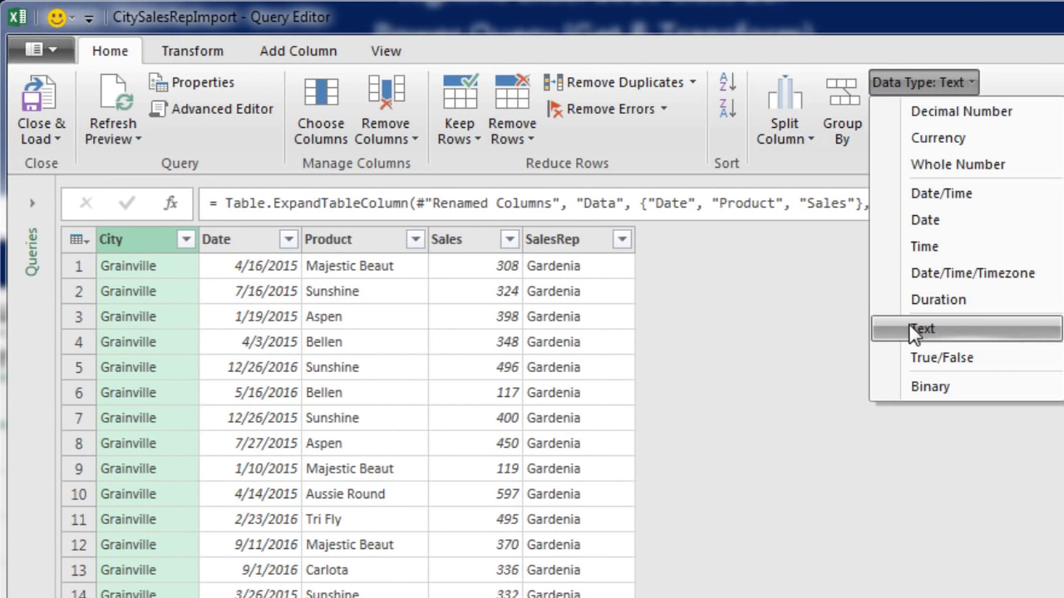
{"action": "left_click", "coordinate": [872, 336]}
{"action": "left_click", "coordinate": [251, 239]}
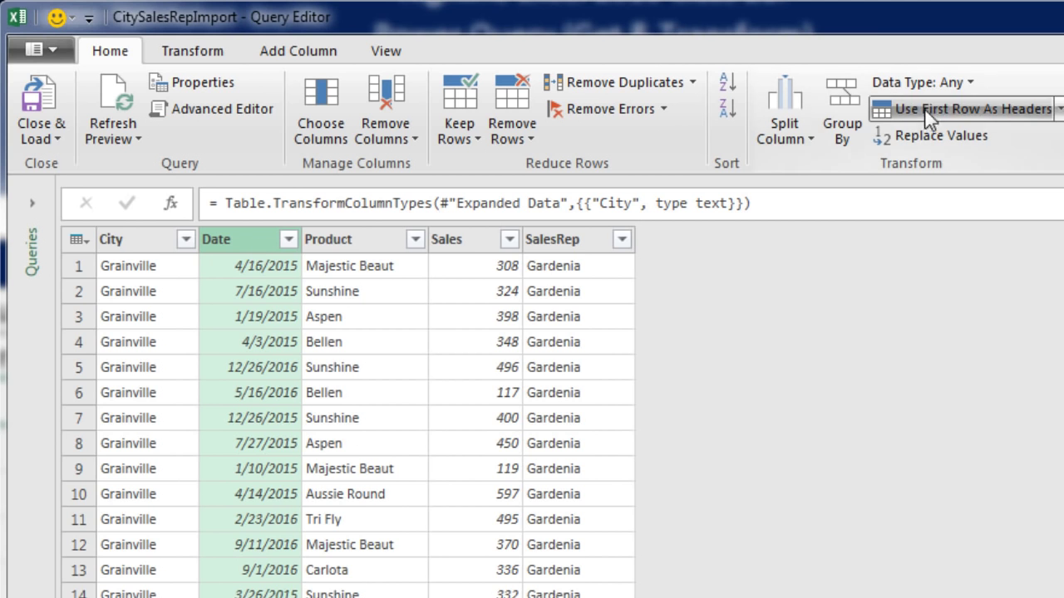
{"action": "left_click", "coordinate": [966, 81]}
{"action": "left_click", "coordinate": [971, 219]}
Set the data types of the Product column to Text, the Sales column to Decimal Number and the SalesRep column to Text.
{"action": "left_click", "coordinate": [361, 242]}
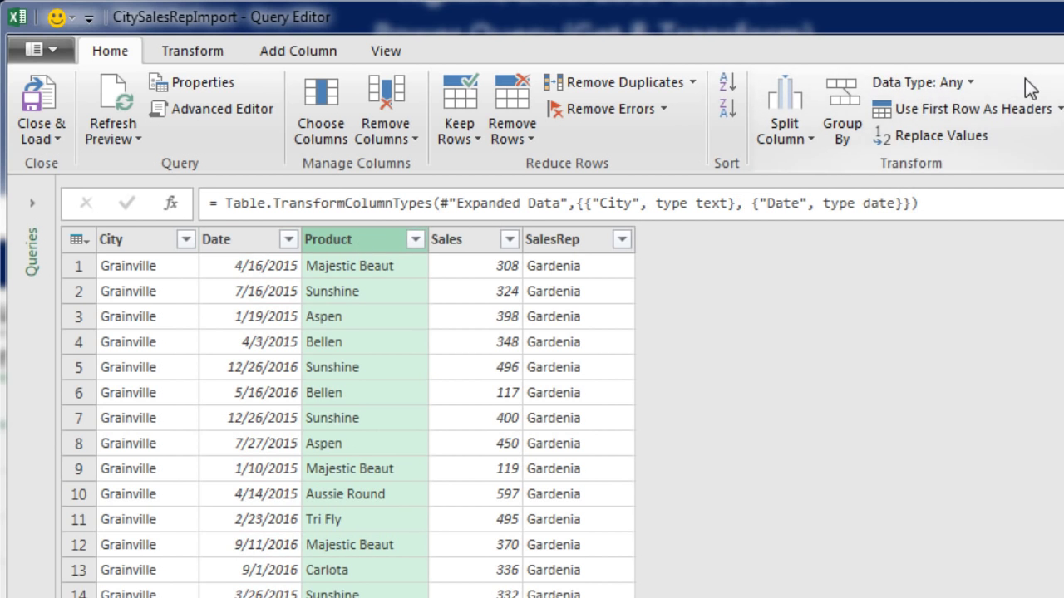
{"action": "left_click", "coordinate": [967, 84]}
{"action": "left_click", "coordinate": [931, 331]}
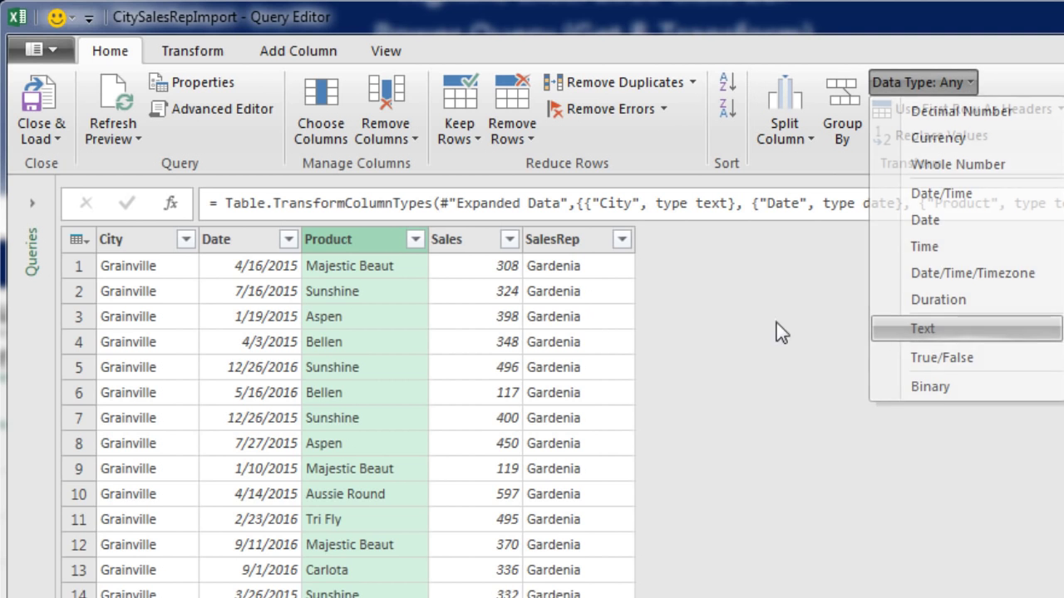
{"action": "left_click", "coordinate": [459, 246]}
{"action": "left_click", "coordinate": [969, 84]}
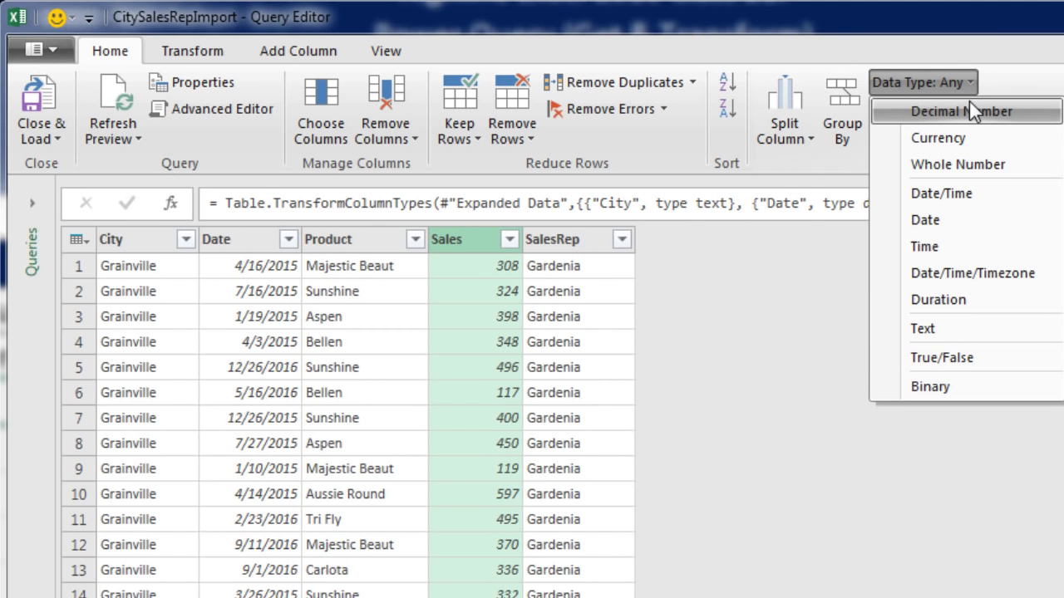
{"action": "left_click", "coordinate": [969, 110]}
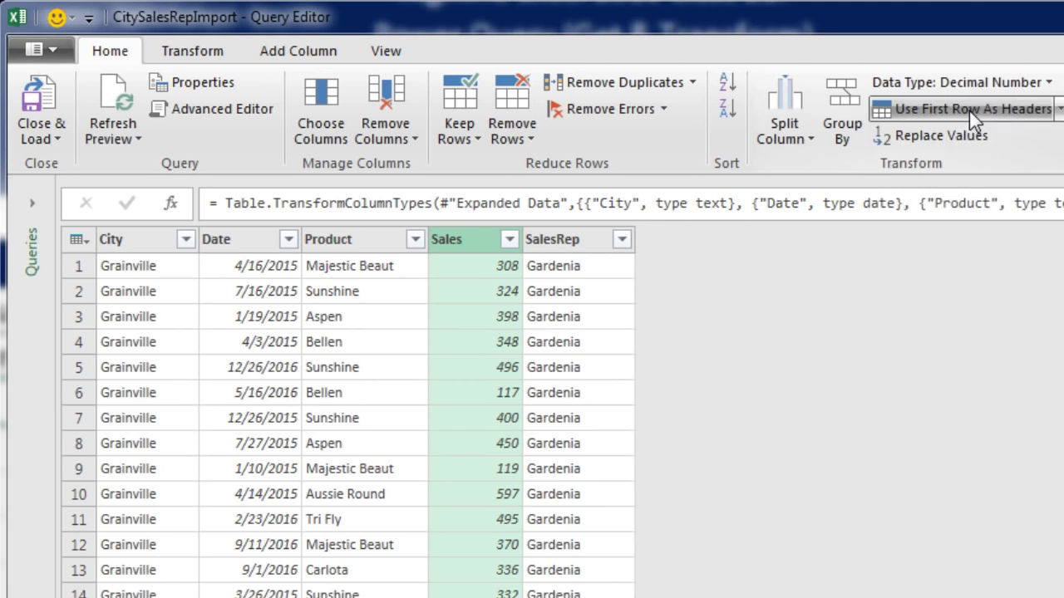
{"action": "left_click", "coordinate": [552, 243]}
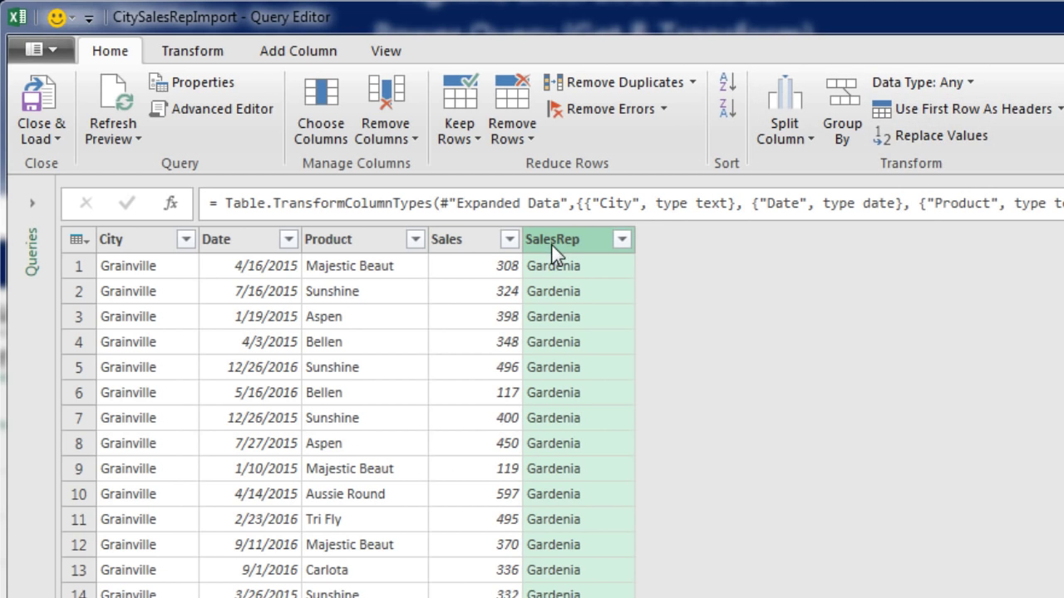
{"action": "left_click", "coordinate": [963, 83]}
{"action": "left_click", "coordinate": [951, 331]}
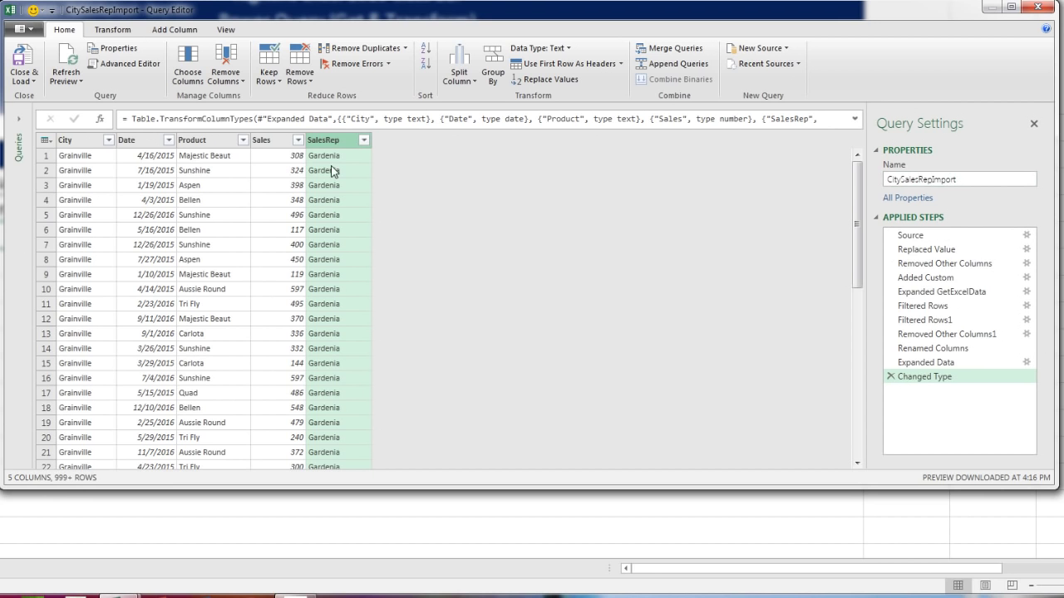
Close the query editor, load the query results into the workbook and rename the new worksheet as Data.
{"action": "left_click", "coordinate": [23, 58]}
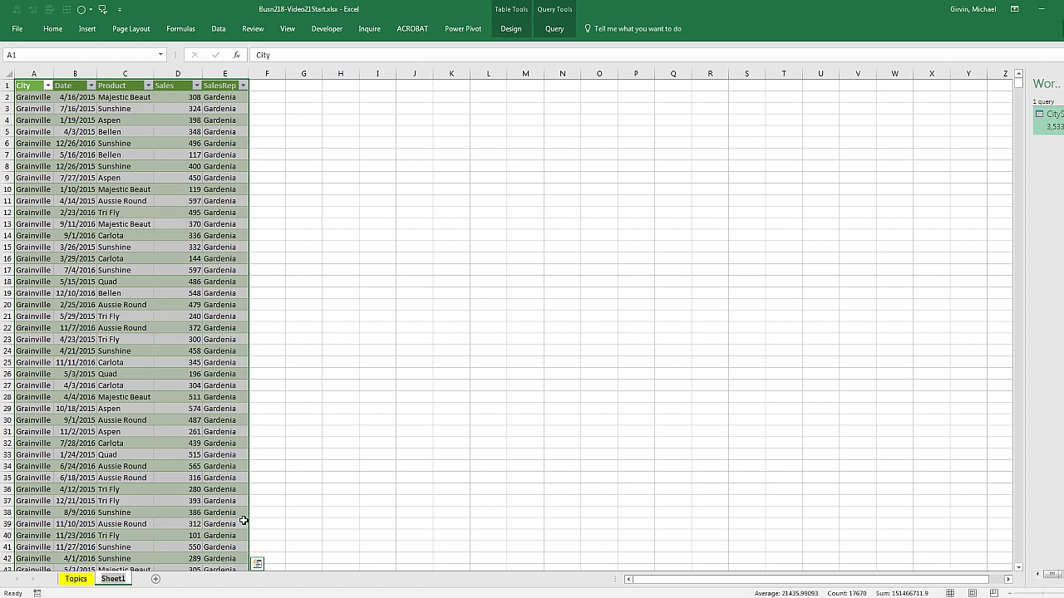
{"action": "type", "text": "Data"}
{"action": "key", "text": "Return"}
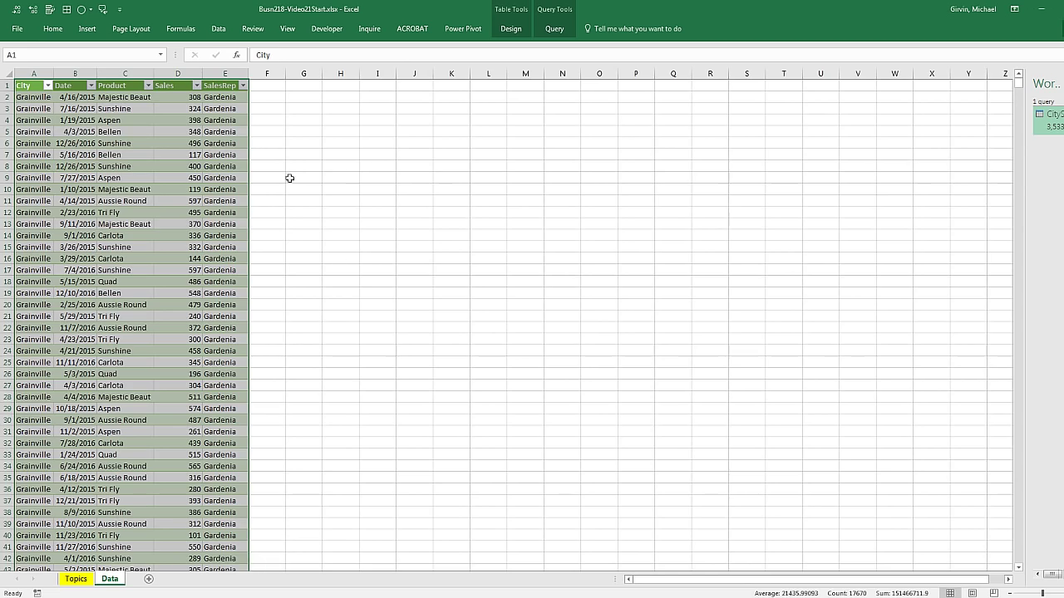
Enlarge the view of the loaded table and widen the Workbook Queries pane to show the CitySalesRepImport query in full.
{"action": "left_click", "coordinate": [221, 160]}
{"action": "scroll", "coordinate": [221, 160], "scroll_direction": "up", "scroll_amount": 5}
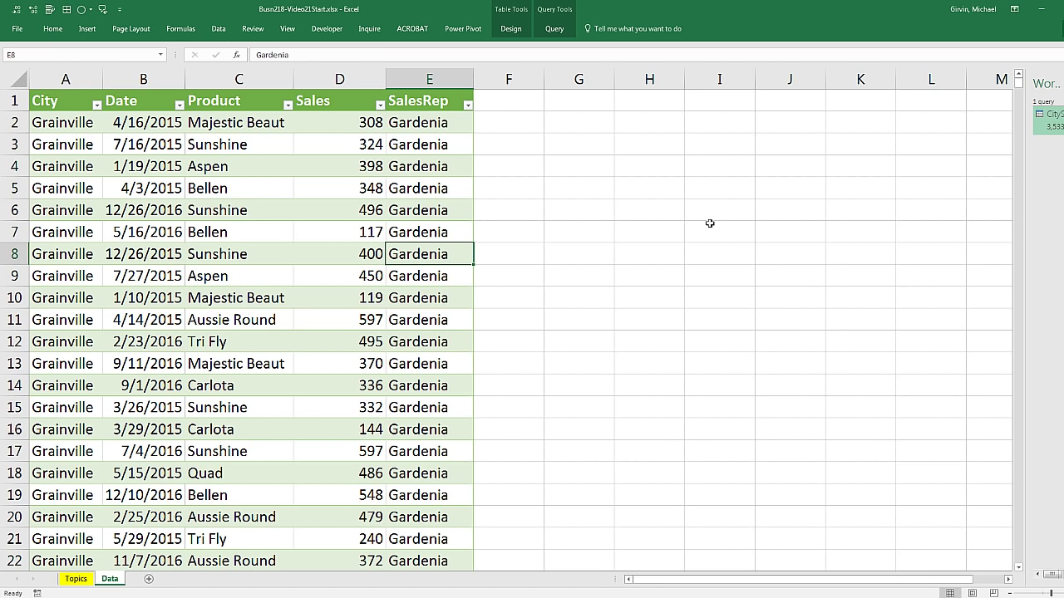
{"action": "left_click_drag", "start_coordinate": [1024, 171], "coordinate": [856, 171]}
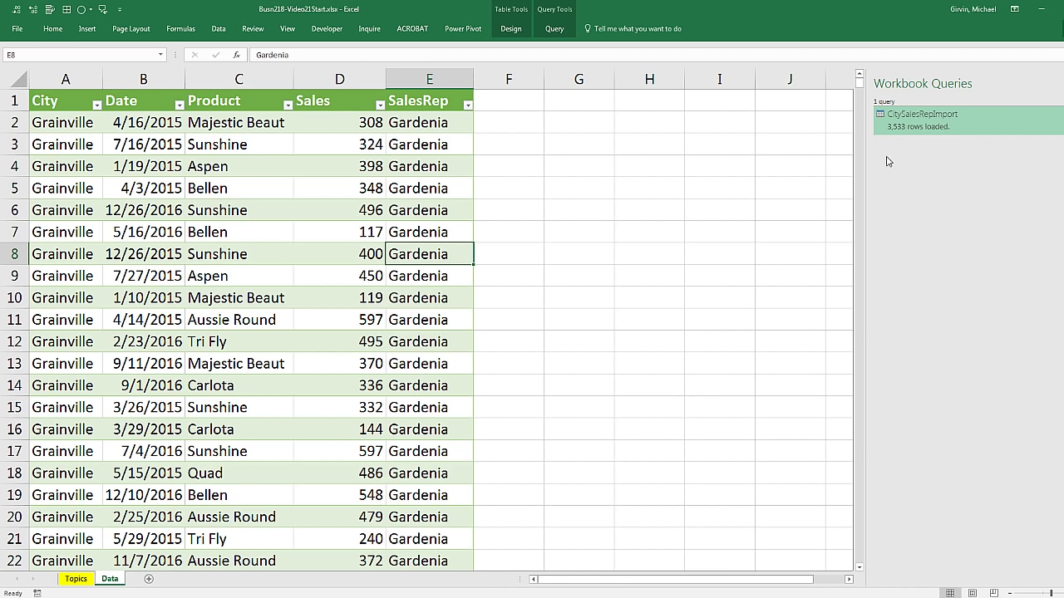